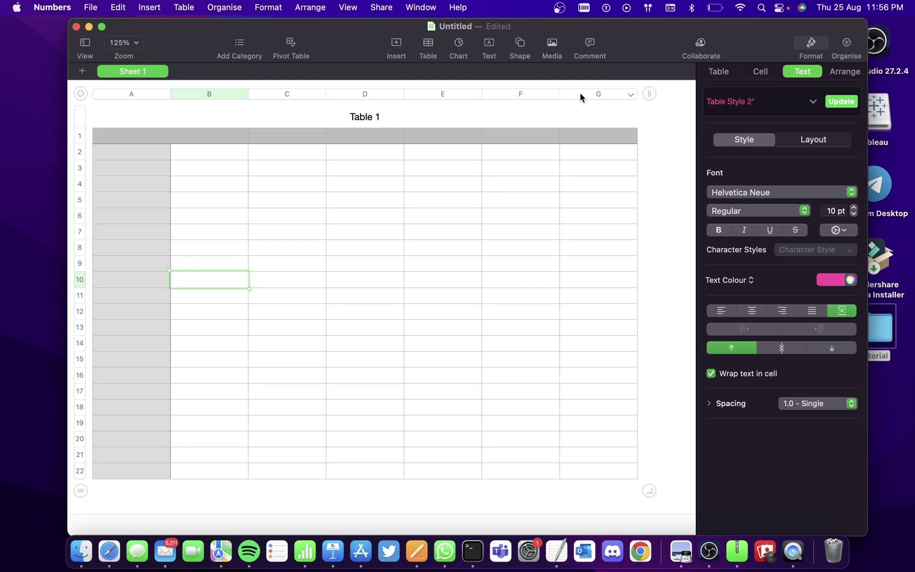
Enter 10, 20 and 30 in B2:B4, then autofill the series down to 100 in B11.
{"action": "left_click", "coordinate": [203, 155]}
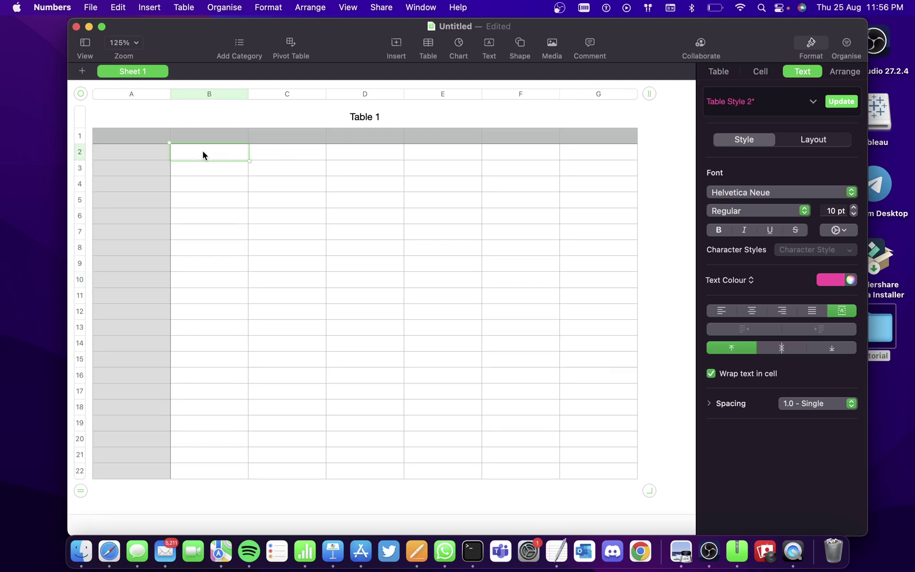
{"action": "type", "text": "10"}
{"action": "key", "text": "Return"}
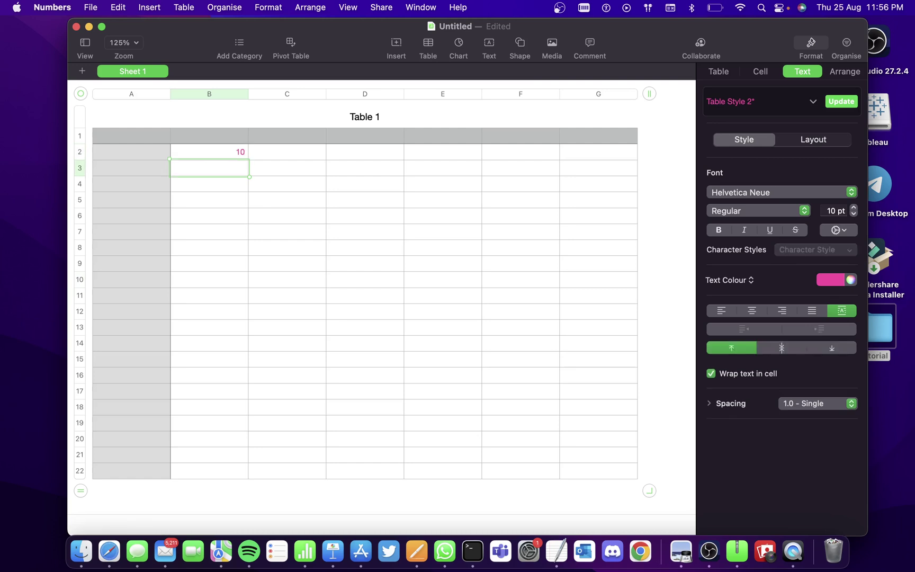
{"action": "type", "text": "20"}
{"action": "key", "text": "Return"}
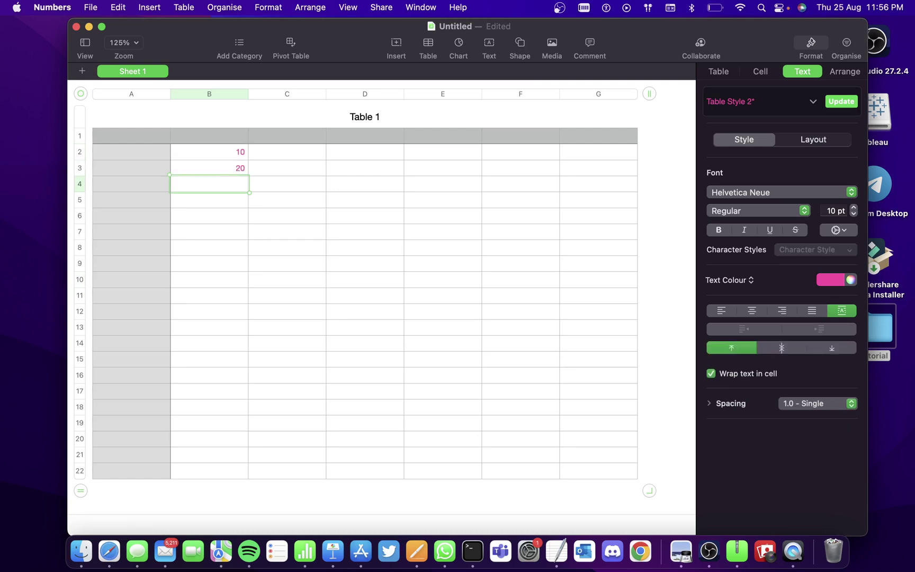
{"action": "type", "text": "30"}
{"action": "key", "text": "Return"}
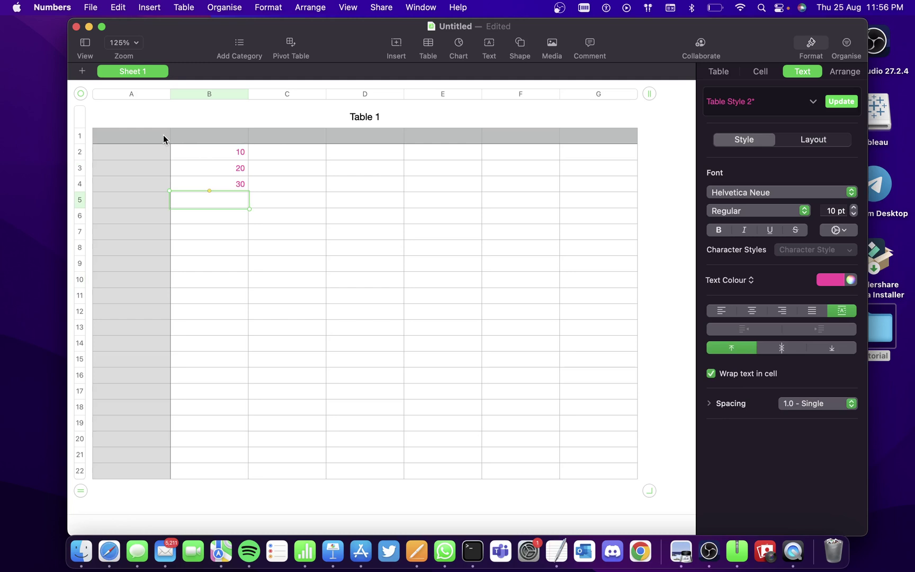
{"action": "left_click", "coordinate": [206, 155]}
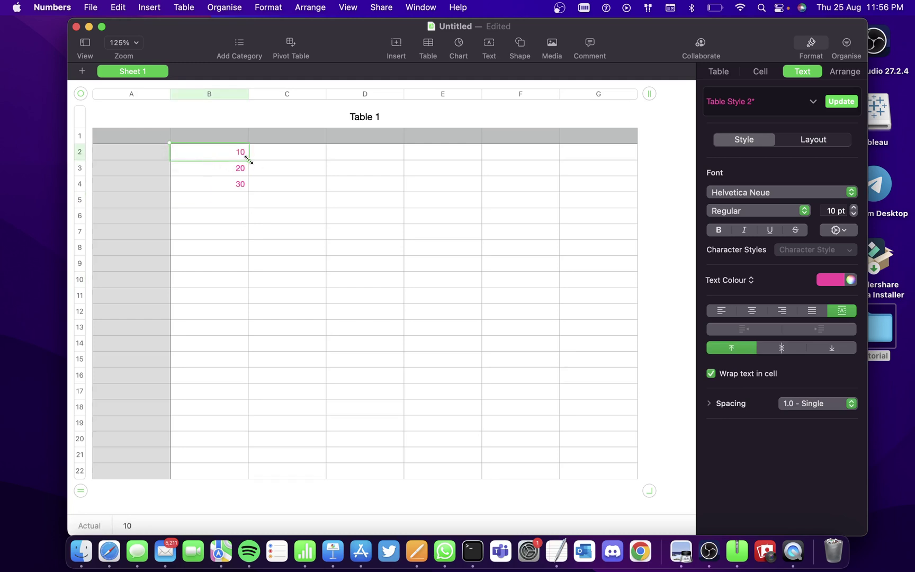
{"action": "left_click_drag", "start_coordinate": [241, 158], "coordinate": [245, 192]}
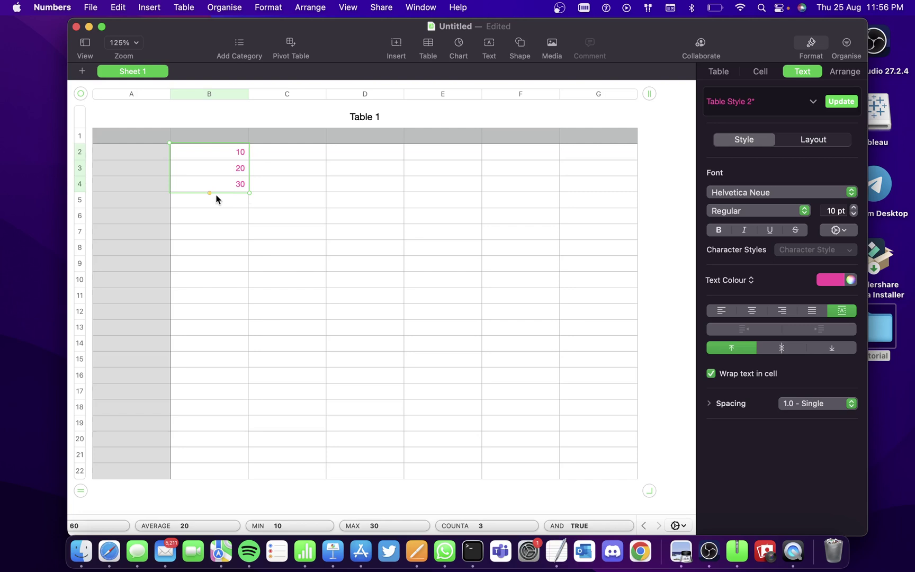
{"action": "left_click_drag", "start_coordinate": [210, 193], "coordinate": [215, 304]}
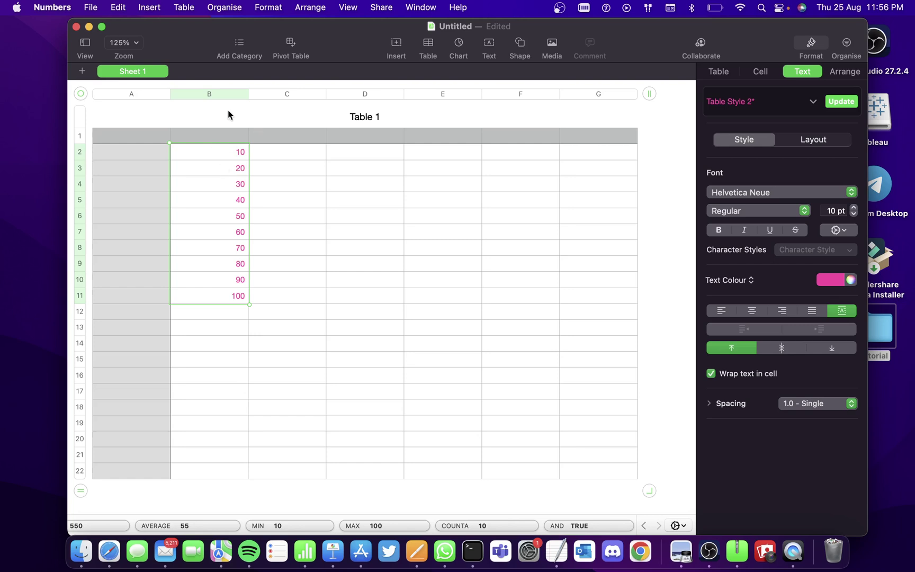
Raise column B's font size to 15 pt and set its text colour to yellow.
{"action": "left_click", "coordinate": [208, 94]}
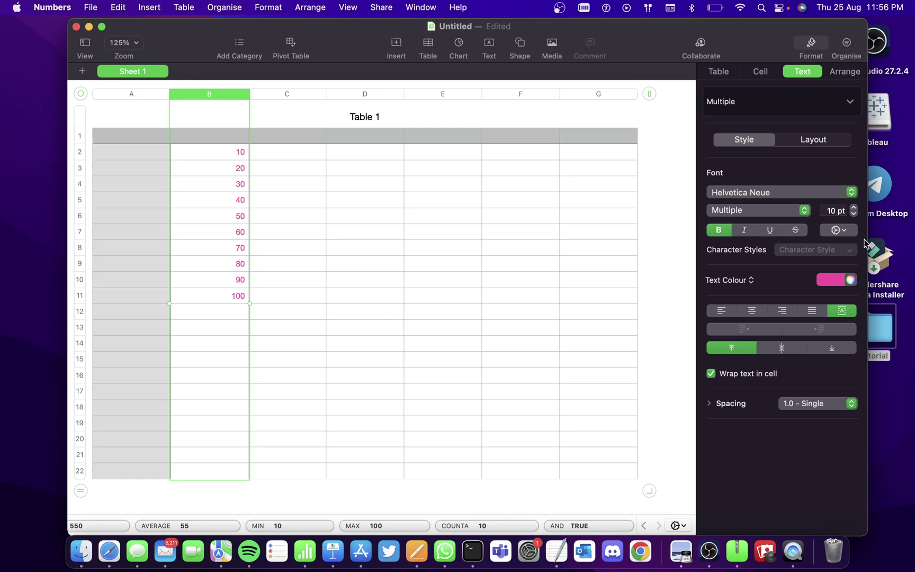
{"action": "left_click", "coordinate": [854, 211]}
{"action": "left_click", "coordinate": [854, 211]}
{"action": "left_click", "coordinate": [854, 211]}
{"action": "left_click", "coordinate": [854, 211]}
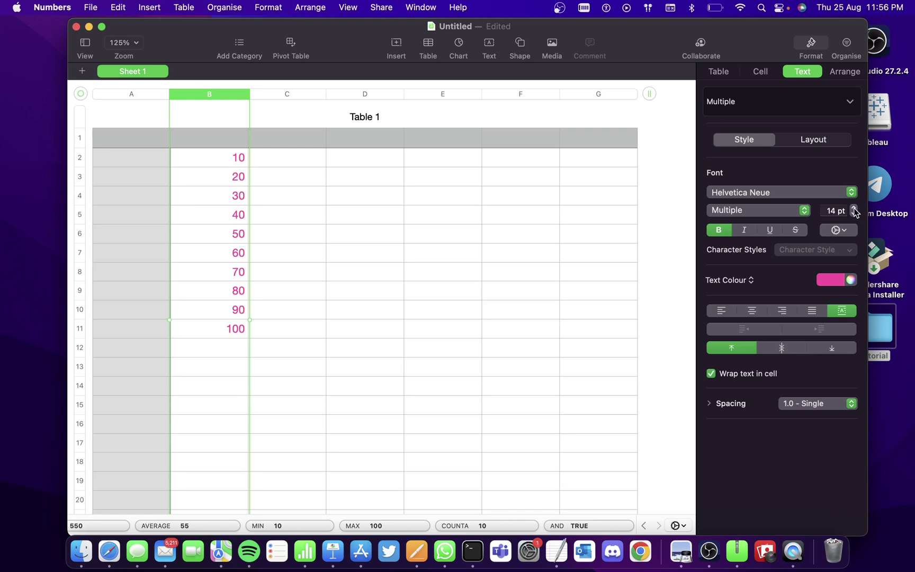
{"action": "left_click", "coordinate": [854, 211]}
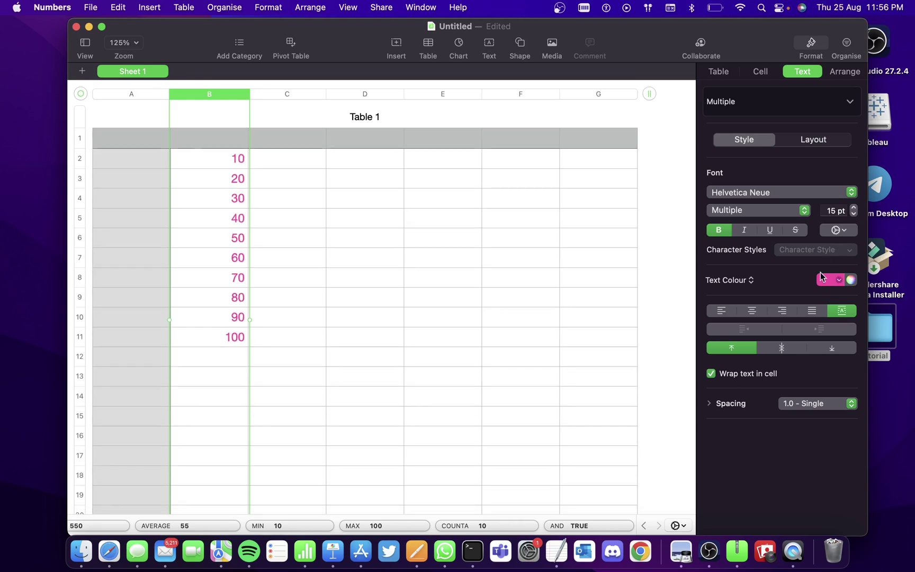
{"action": "left_click", "coordinate": [840, 280]}
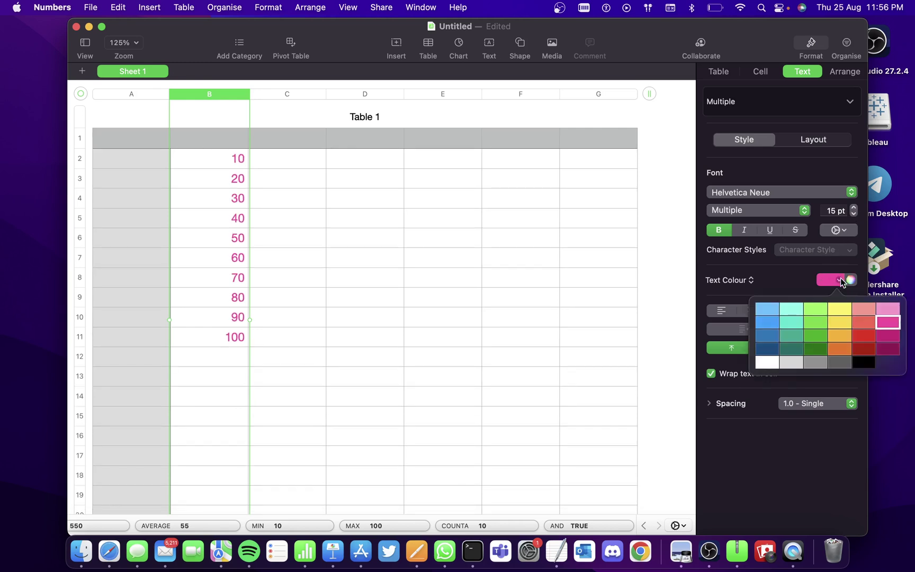
{"action": "left_click", "coordinate": [845, 324]}
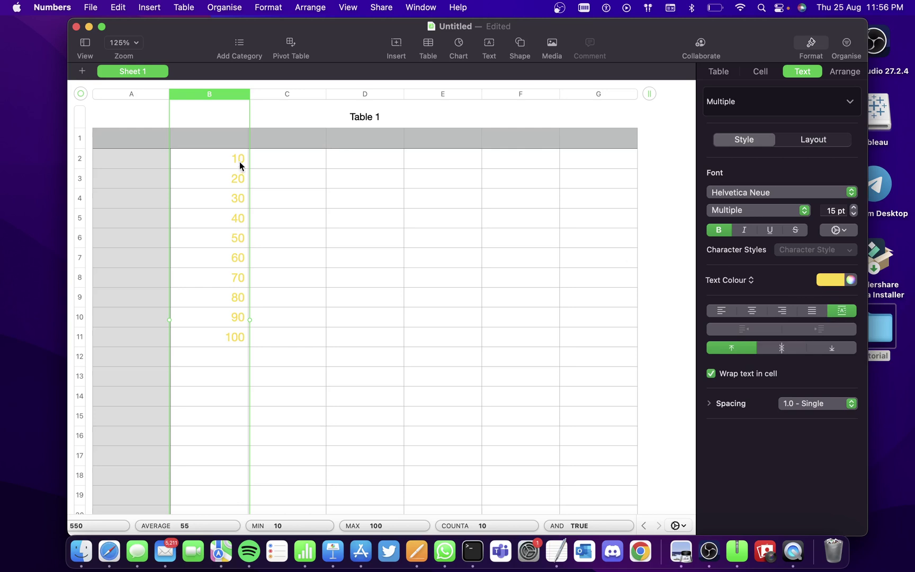
Enter =B2*10 in C2 and fill it down to C11, giving 100 through 1000.
{"action": "left_click", "coordinate": [226, 114]}
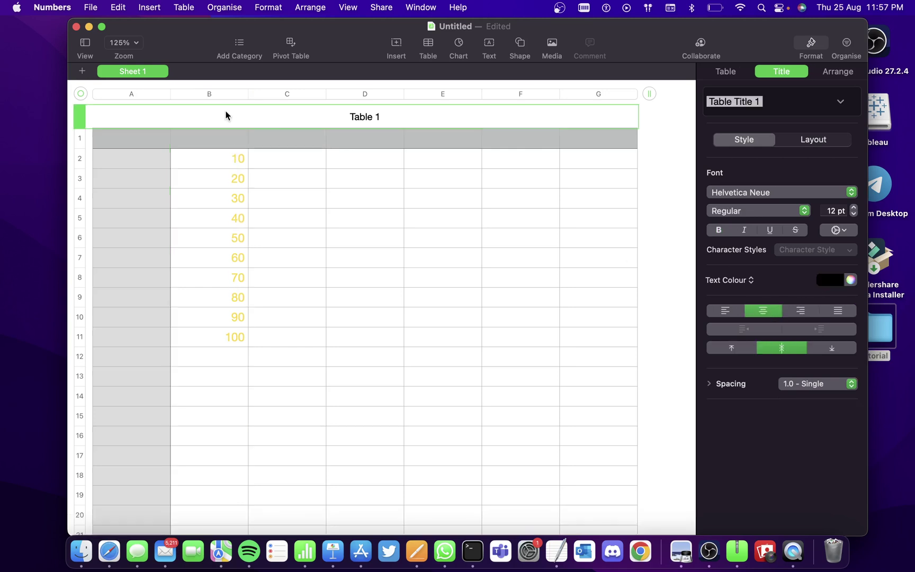
{"action": "left_click", "coordinate": [294, 166]}
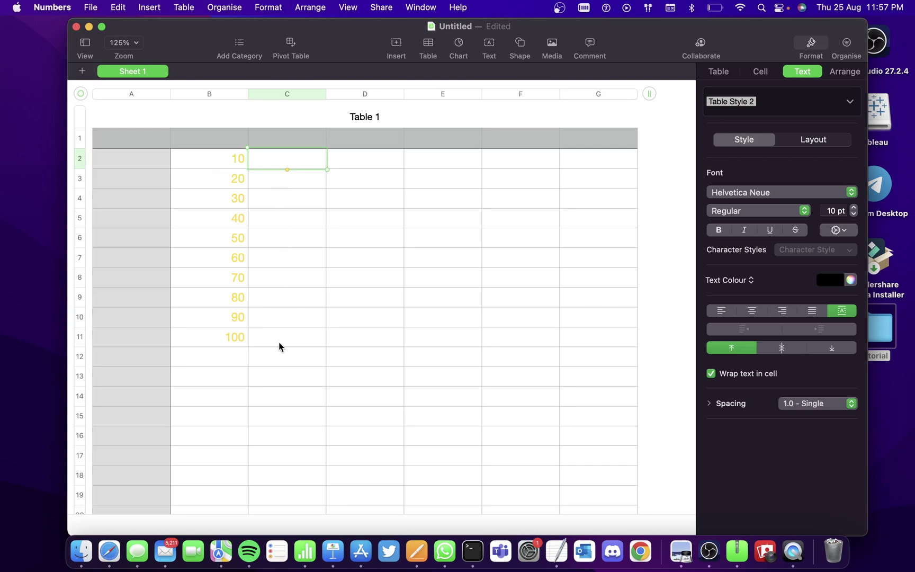
{"action": "left_click", "coordinate": [277, 159]}
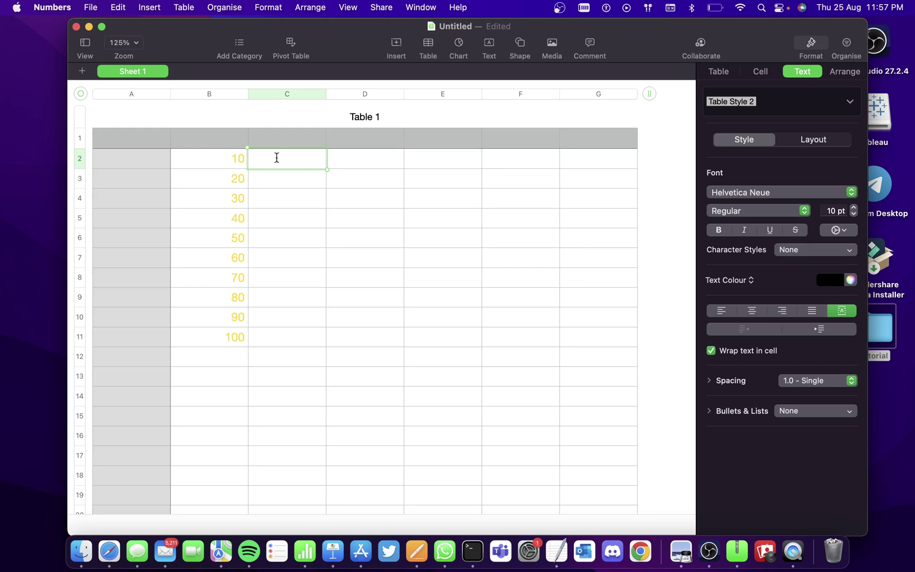
{"action": "type", "text": "="}
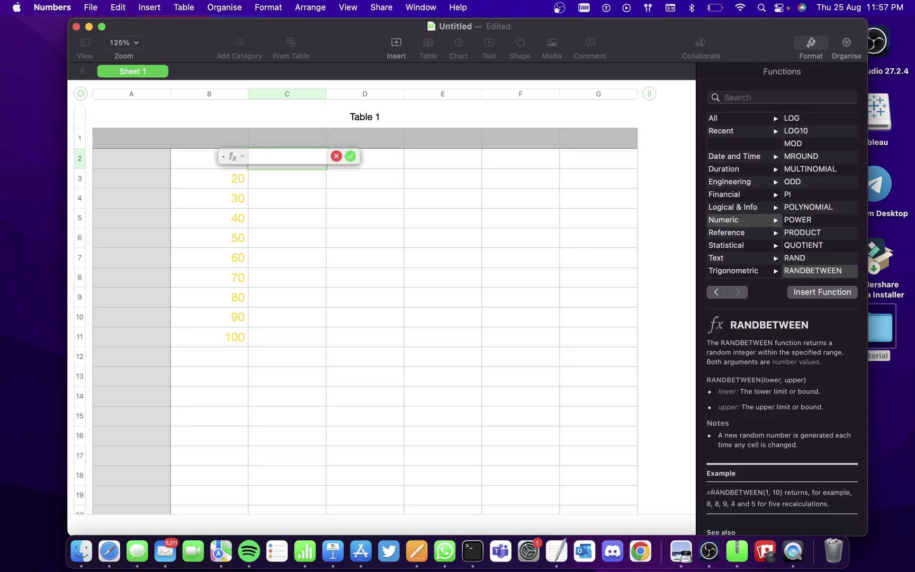
{"action": "left_click", "coordinate": [205, 166]}
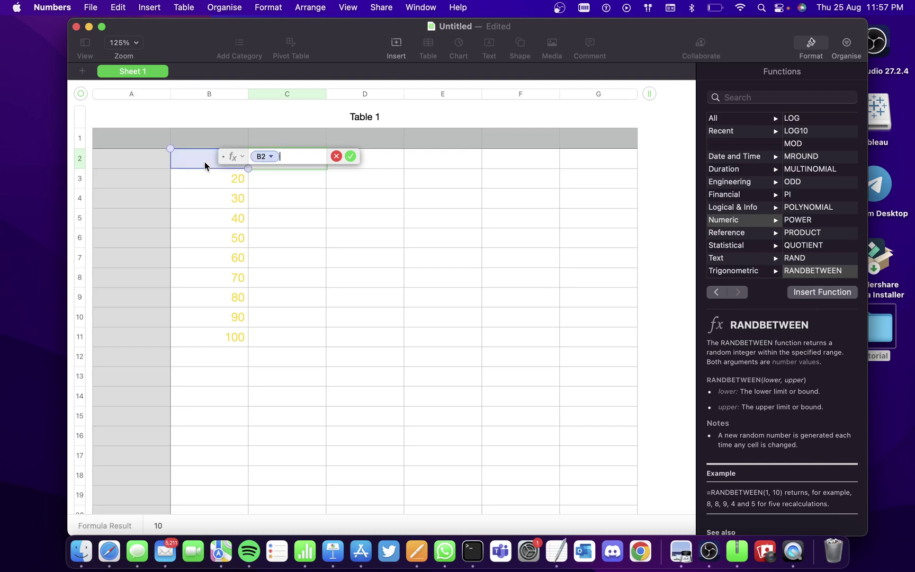
{"action": "type", "text": "*"}
{"action": "type", "text": "10"}
{"action": "key", "text": "Return"}
{"action": "left_click", "coordinate": [288, 162]}
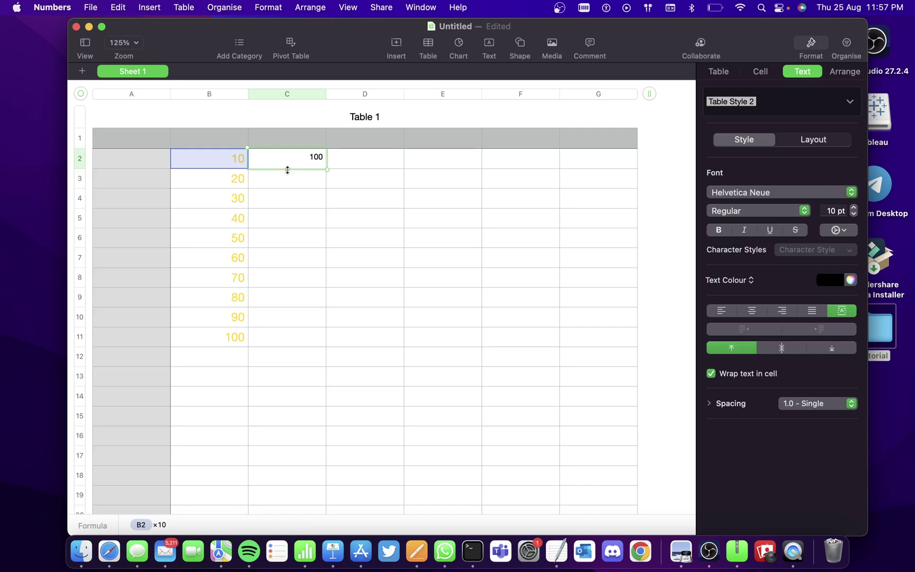
{"action": "left_click_drag", "start_coordinate": [288, 170], "coordinate": [291, 341]}
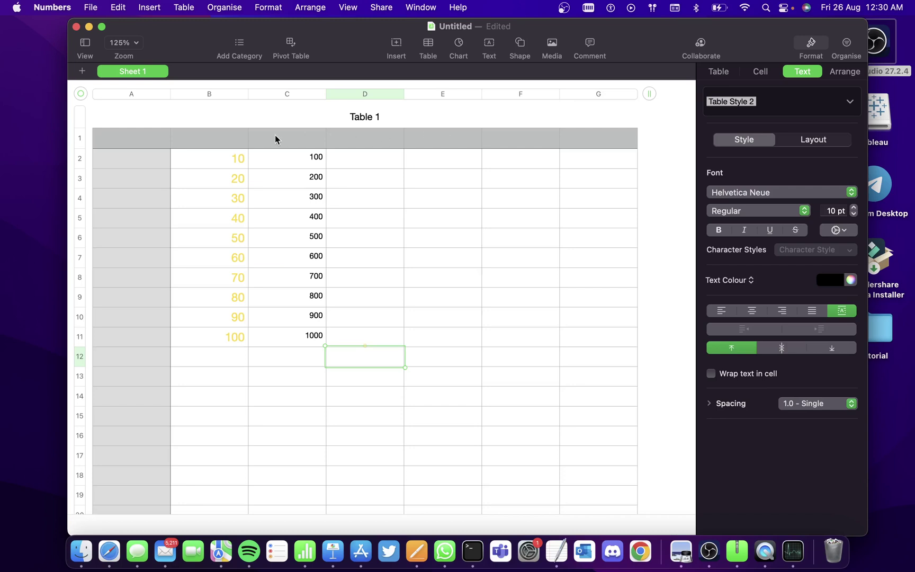
Copy B2's yellow 15 pt style, paste it onto C2, and extend it to C11.
{"action": "left_click", "coordinate": [234, 159]}
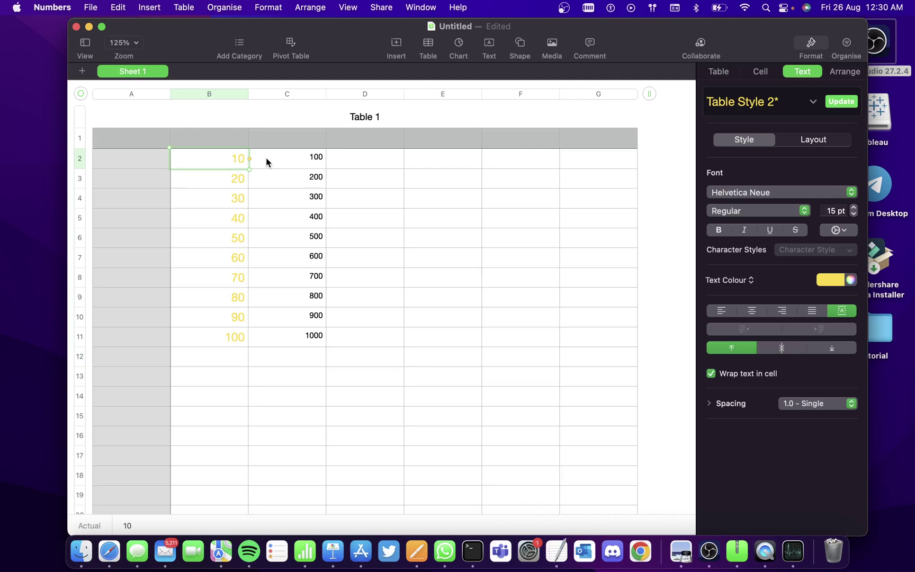
{"action": "left_click", "coordinate": [279, 6]}
{"action": "left_click", "coordinate": [311, 122]}
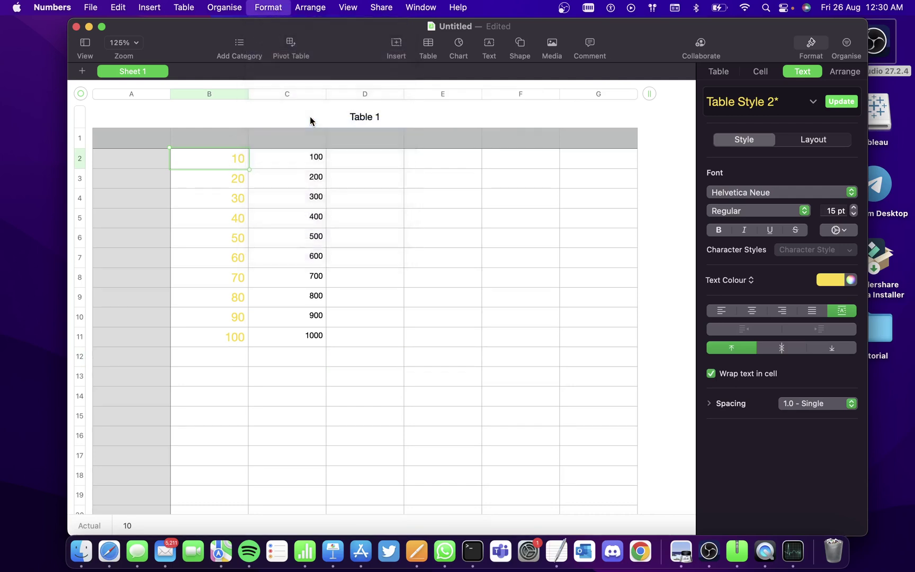
{"action": "left_click", "coordinate": [302, 154]}
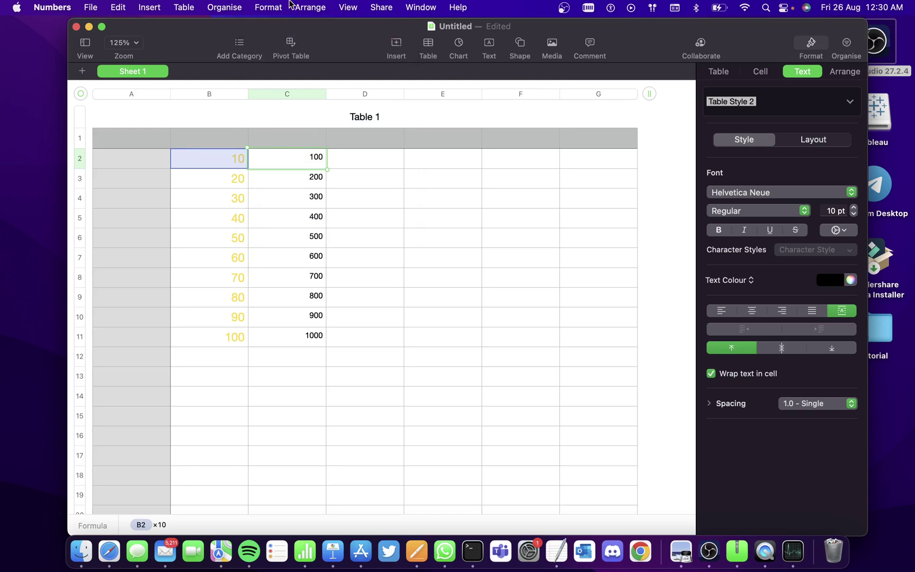
{"action": "left_click", "coordinate": [260, 6]}
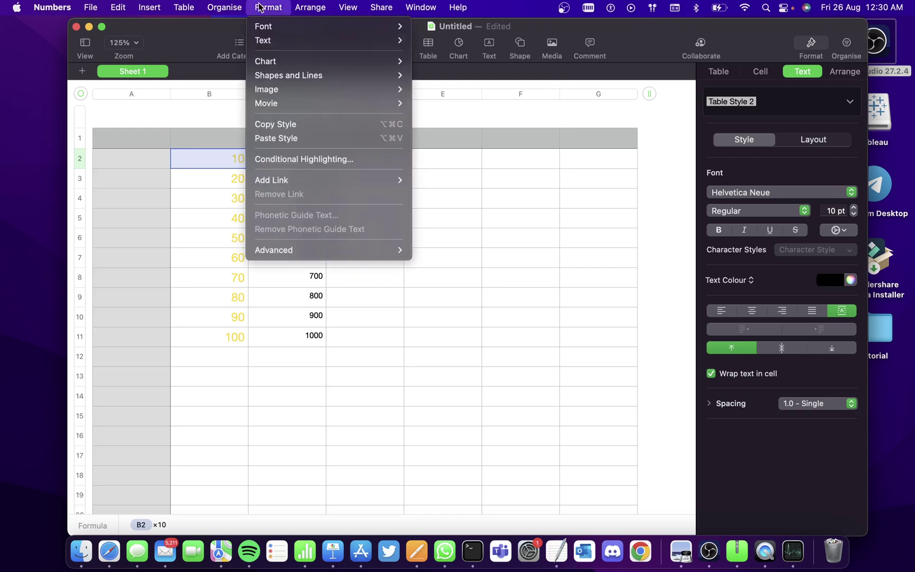
{"action": "left_click", "coordinate": [303, 139]}
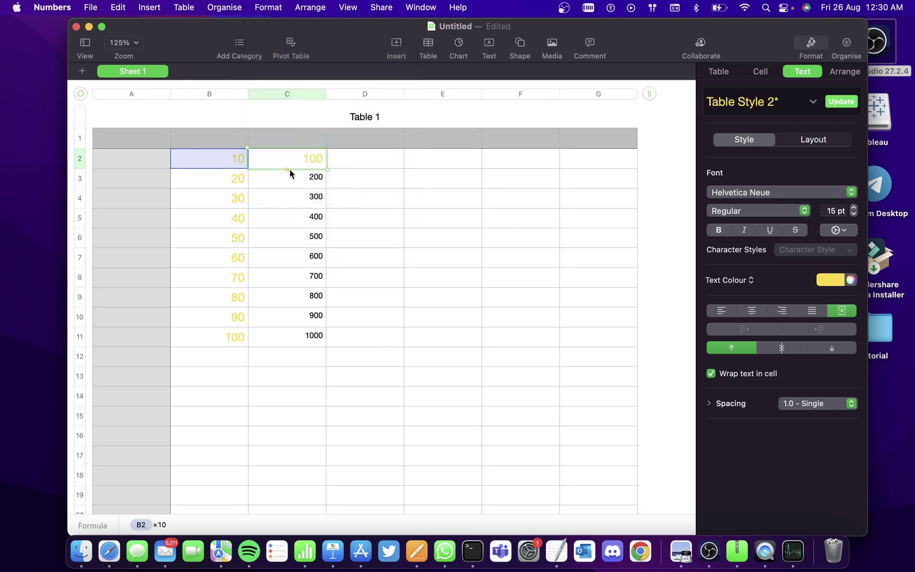
{"action": "left_click_drag", "start_coordinate": [285, 169], "coordinate": [283, 337]}
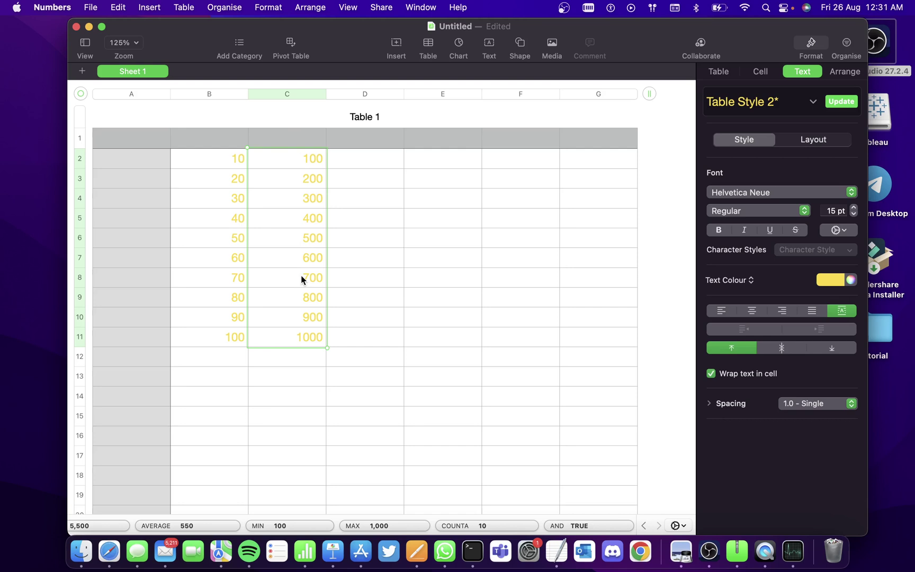
Add an Auto-Correction replacement that turns 'm' into 'Monster'.
{"action": "left_click", "coordinate": [413, 341]}
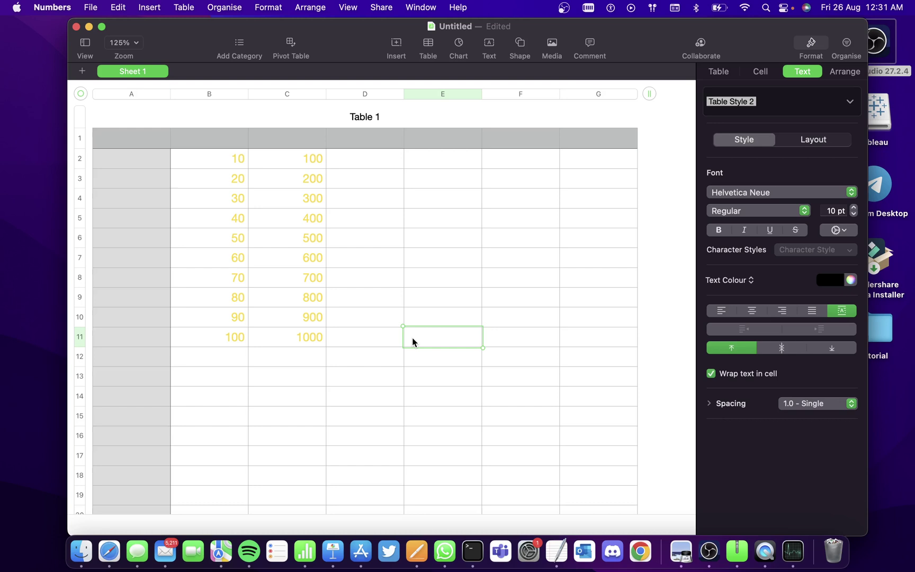
{"action": "left_click", "coordinate": [55, 4]}
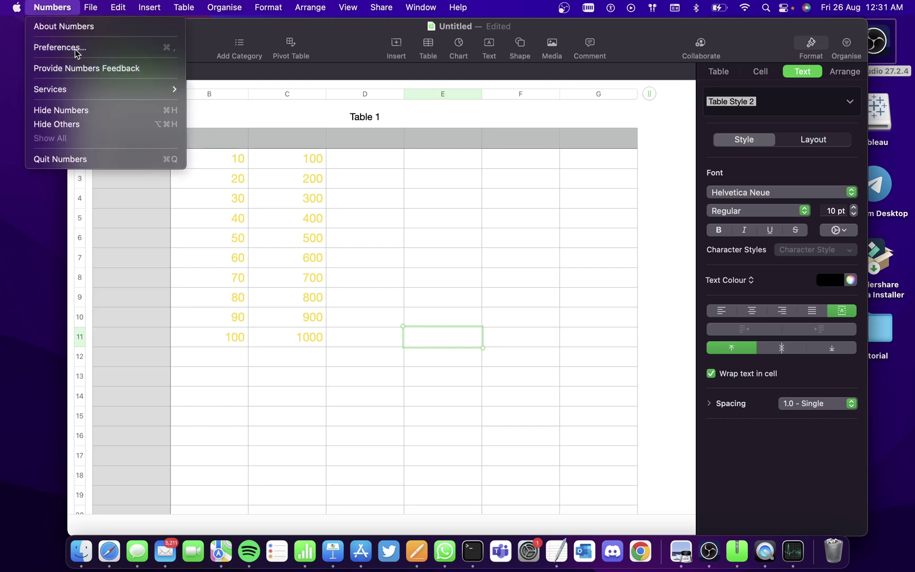
{"action": "left_click", "coordinate": [55, 47]}
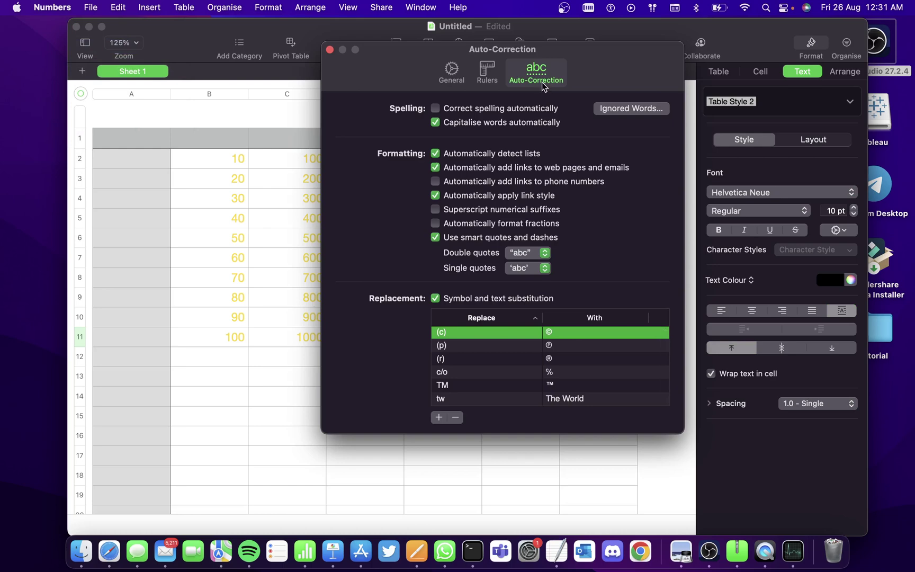
{"action": "left_click", "coordinate": [439, 418]}
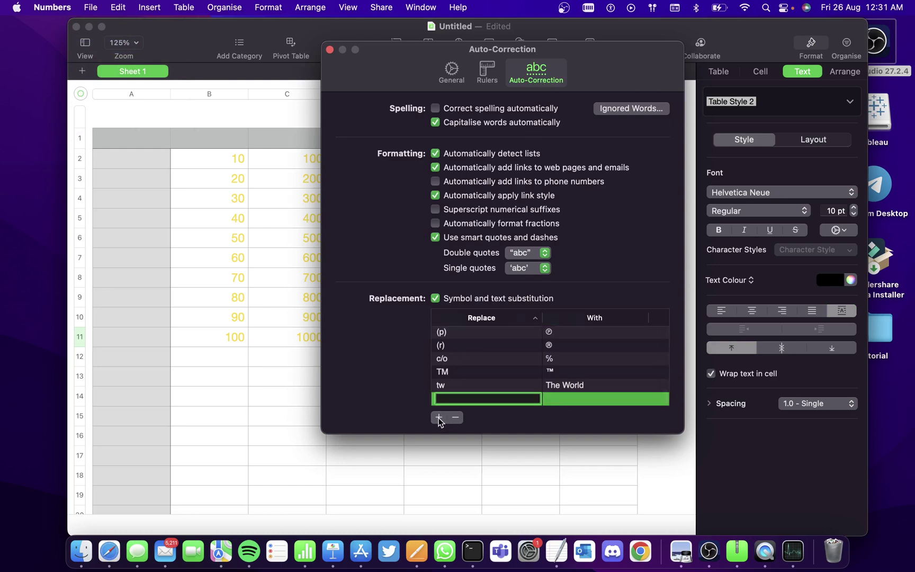
{"action": "type", "text": "m"}
{"action": "double_click", "coordinate": [564, 398]}
{"action": "type", "text": "M"}
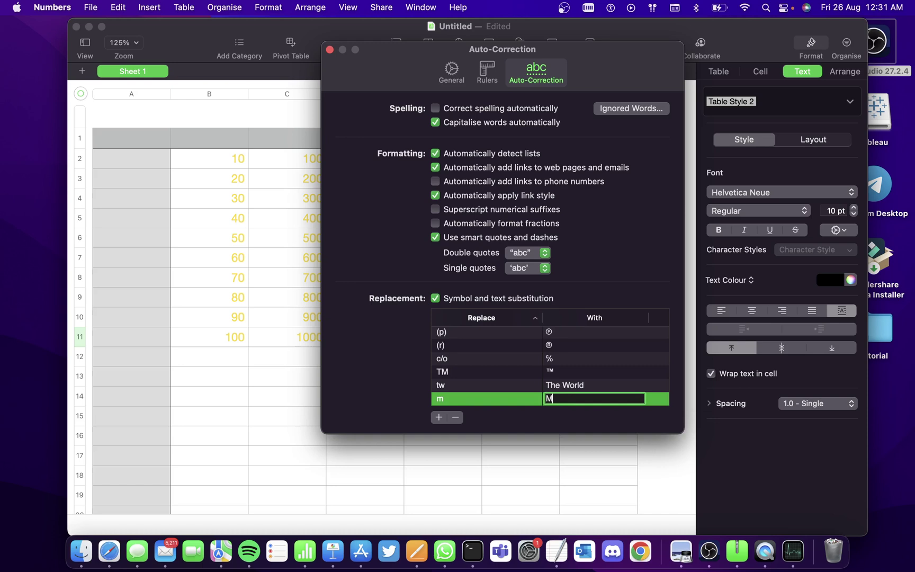
{"action": "type", "text": "onster"}
Close the preferences and type 'm' in E11 so it becomes 'Monster'.
{"action": "left_click", "coordinate": [331, 50]}
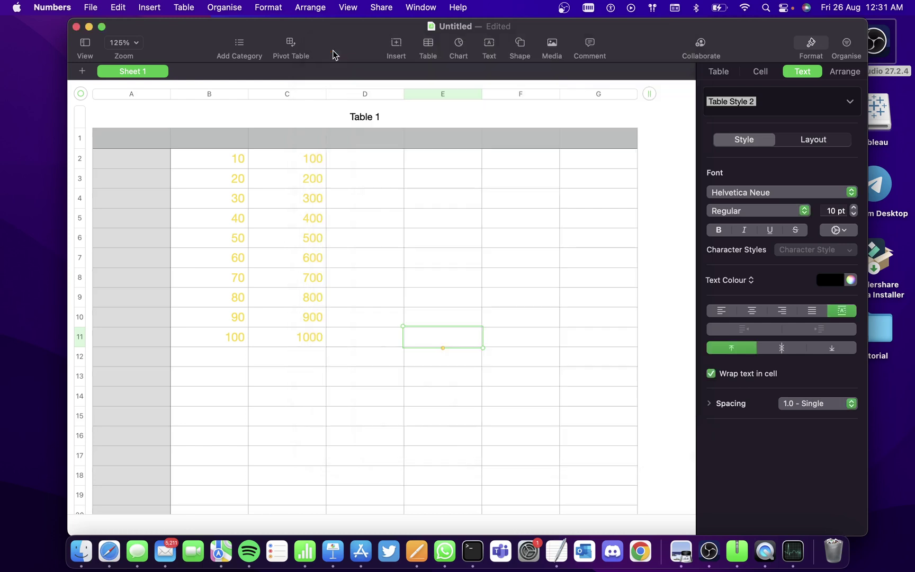
{"action": "double_click", "coordinate": [426, 344]}
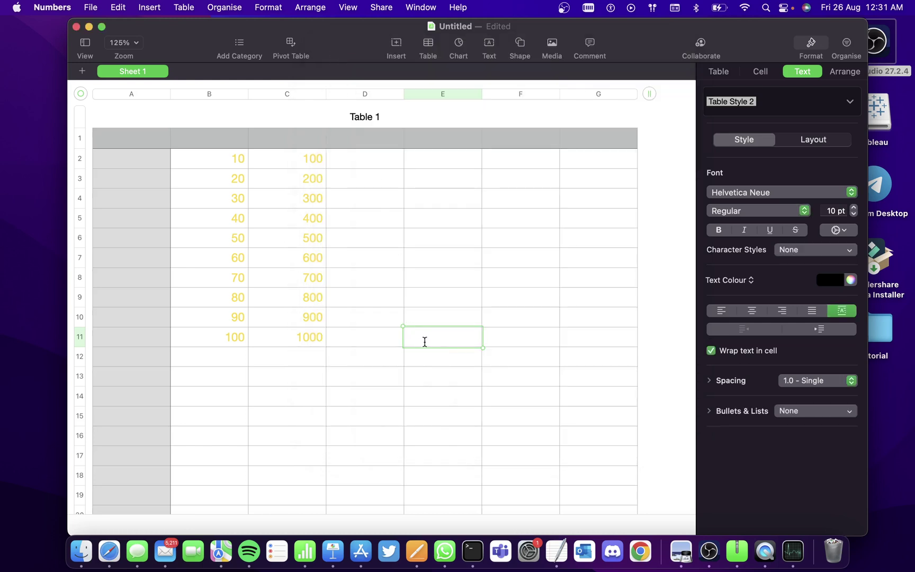
{"action": "type", "text": "m"}
{"action": "key", "text": "Return"}
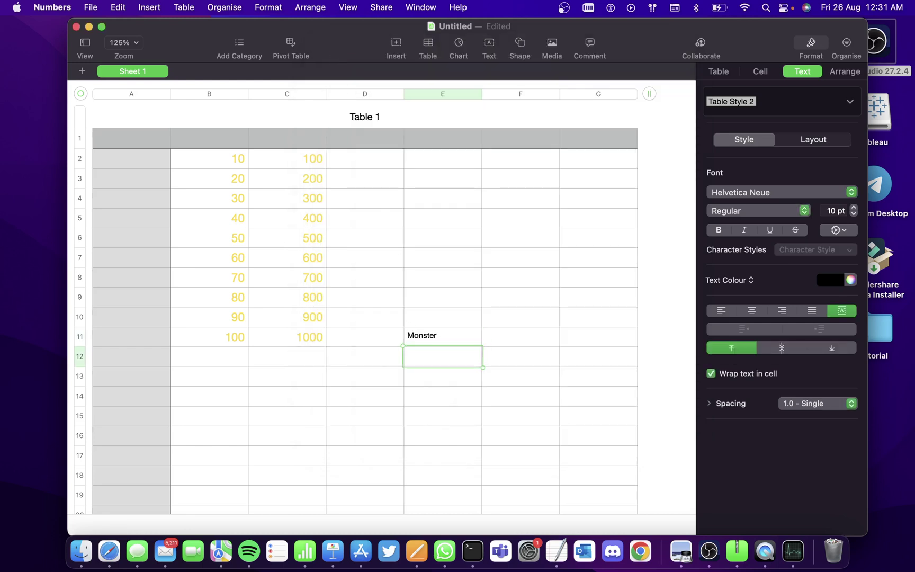
{"action": "left_click", "coordinate": [434, 335]}
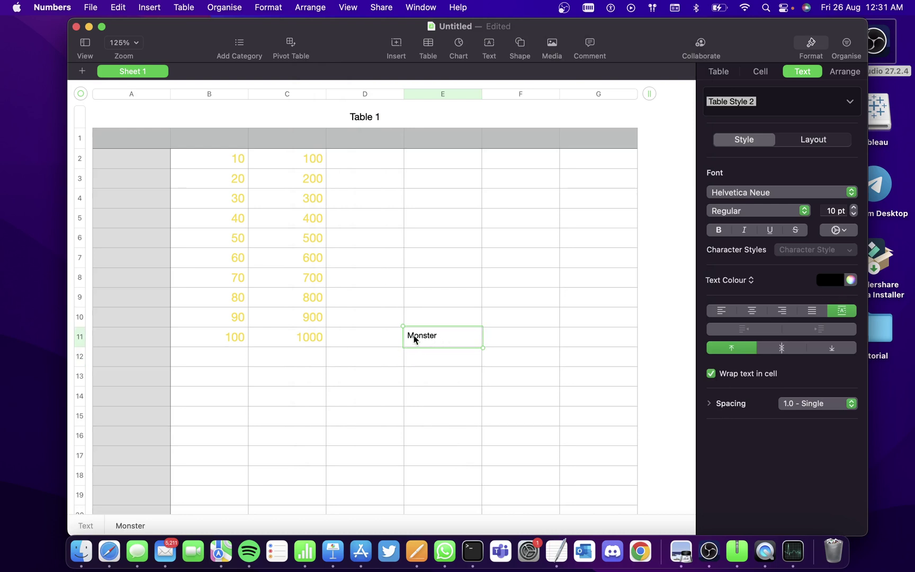
Append a long random letter string after 'Monster' in E11 and turn off text wrapping.
{"action": "left_click", "coordinate": [441, 333]}
{"action": "type", "text": "sjdb"}
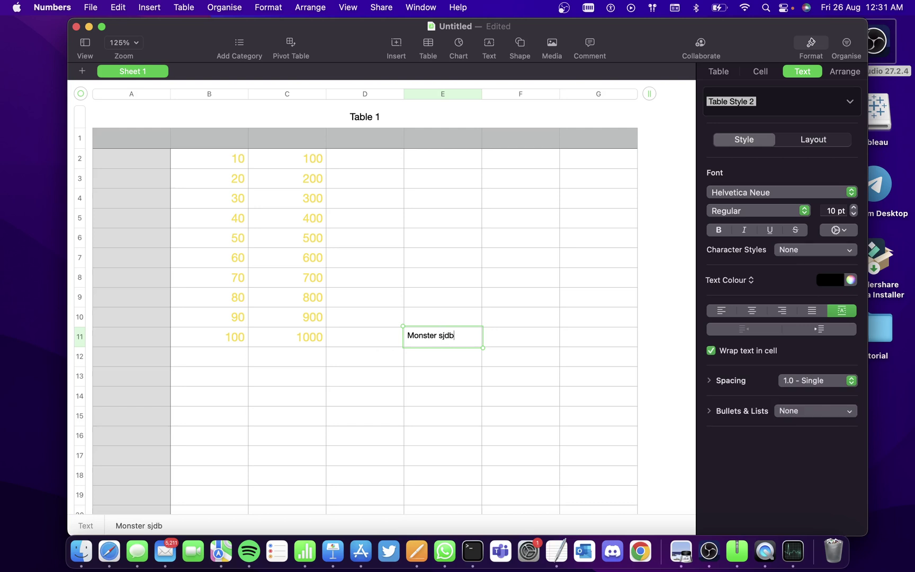
{"action": "type", "text": "jvjjjjjsdvskvnjdvskndvs"}
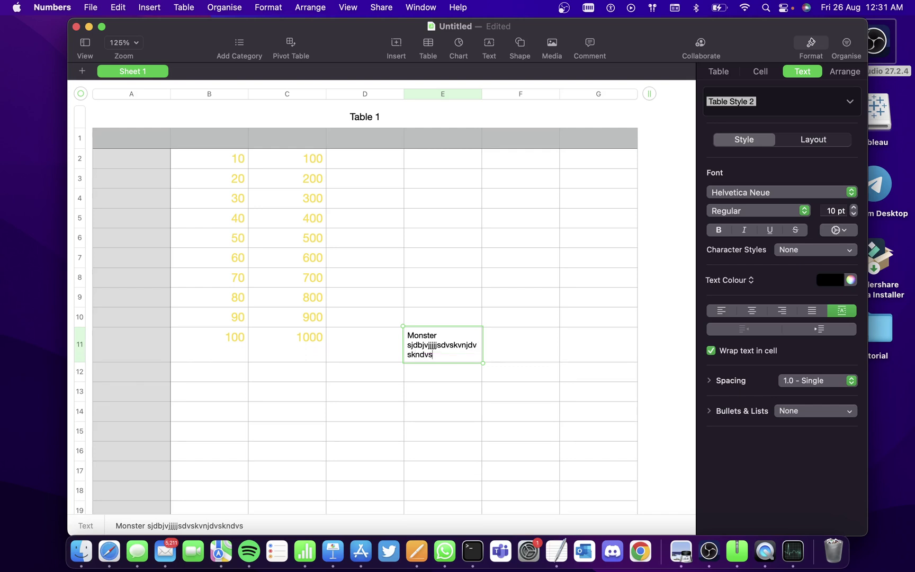
{"action": "type", "text": "svndnksnvsdkv"}
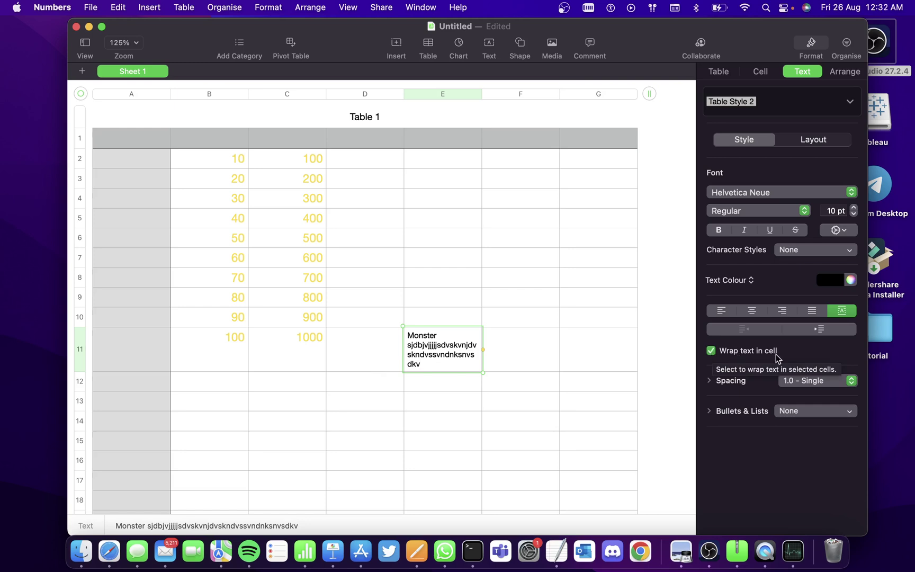
{"action": "left_click", "coordinate": [712, 351]}
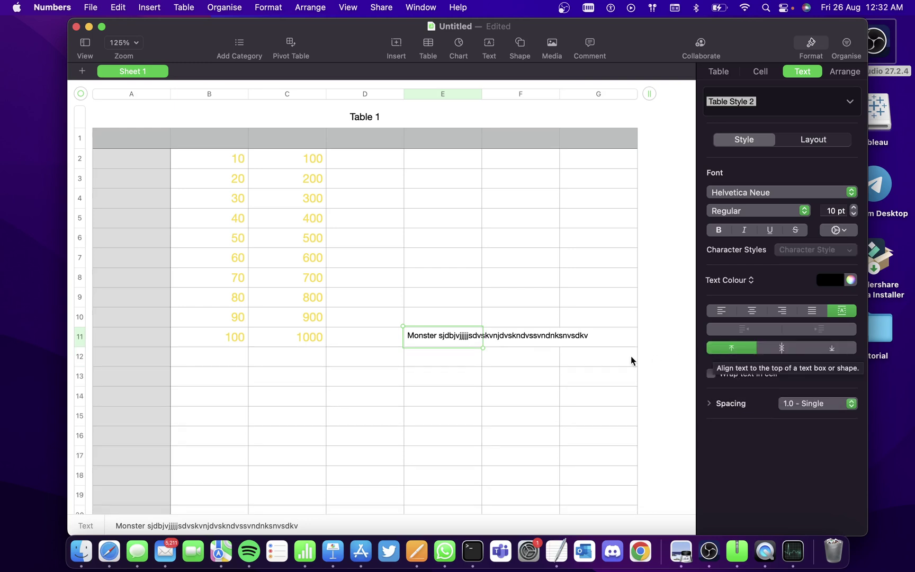
{"action": "left_click", "coordinate": [471, 337]}
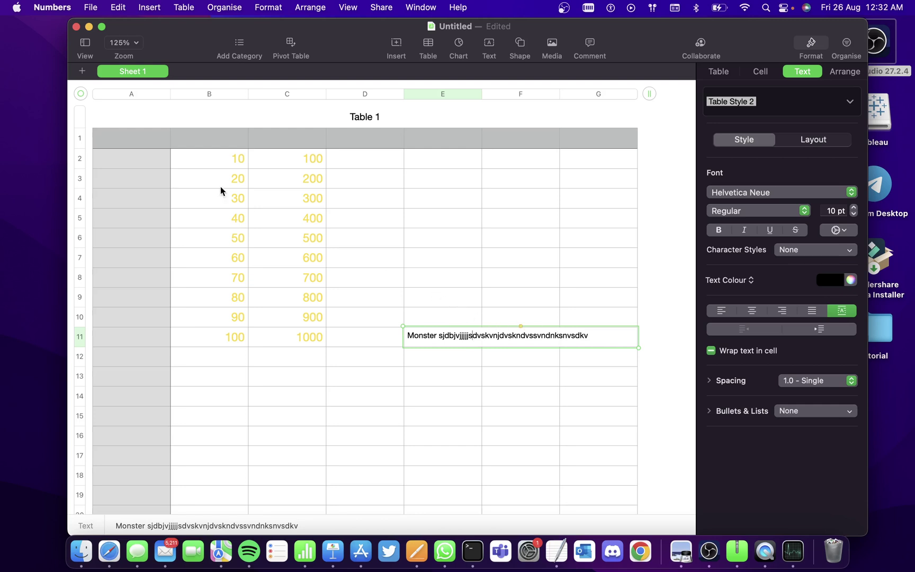
Select B2:B11, switch to full screen, and view the 550 SUM in the status bar.
{"action": "left_click", "coordinate": [219, 157]}
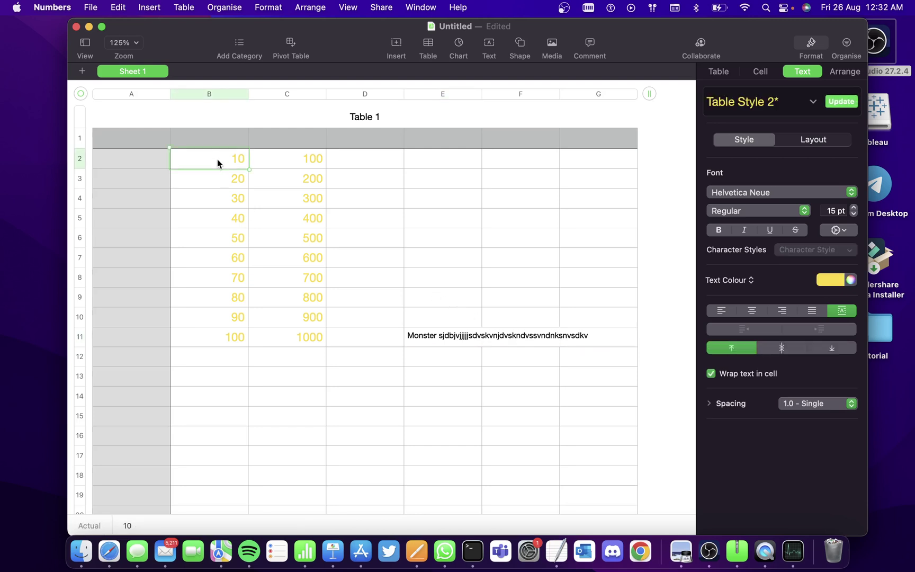
{"action": "left_click_drag", "start_coordinate": [247, 167], "coordinate": [237, 331]}
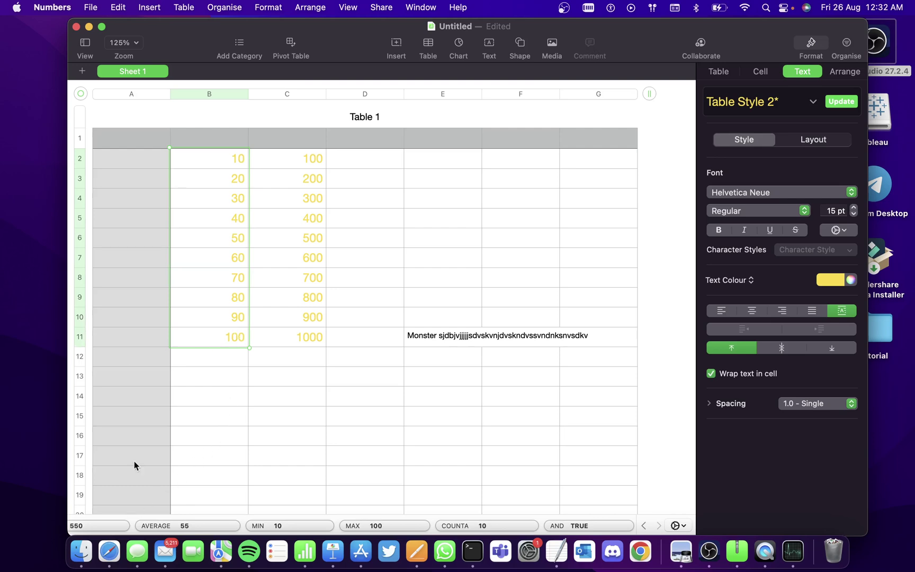
{"action": "left_click", "coordinate": [103, 27]}
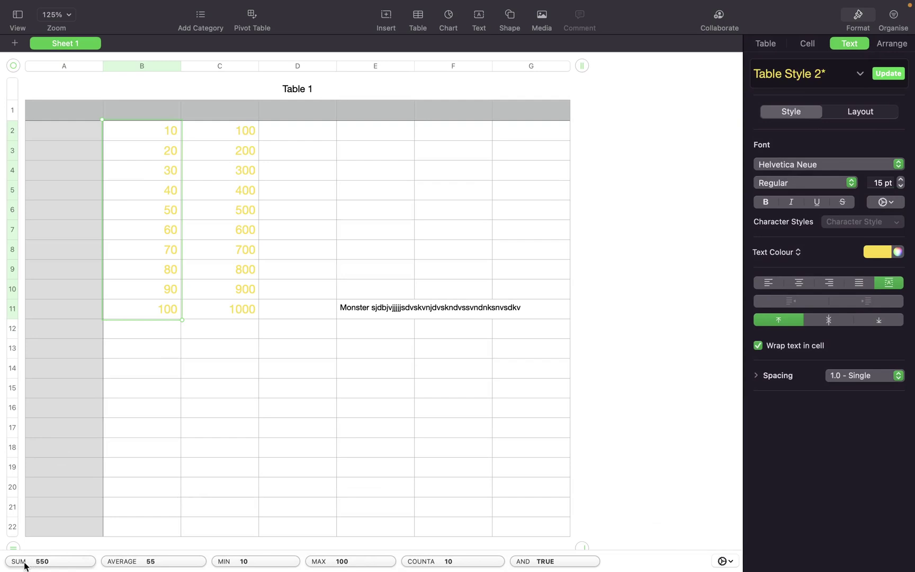
{"action": "mouse_move", "coordinate": [35, 565]}
{"action": "left_click_drag", "start_coordinate": [78, 562], "coordinate": [159, 333]}
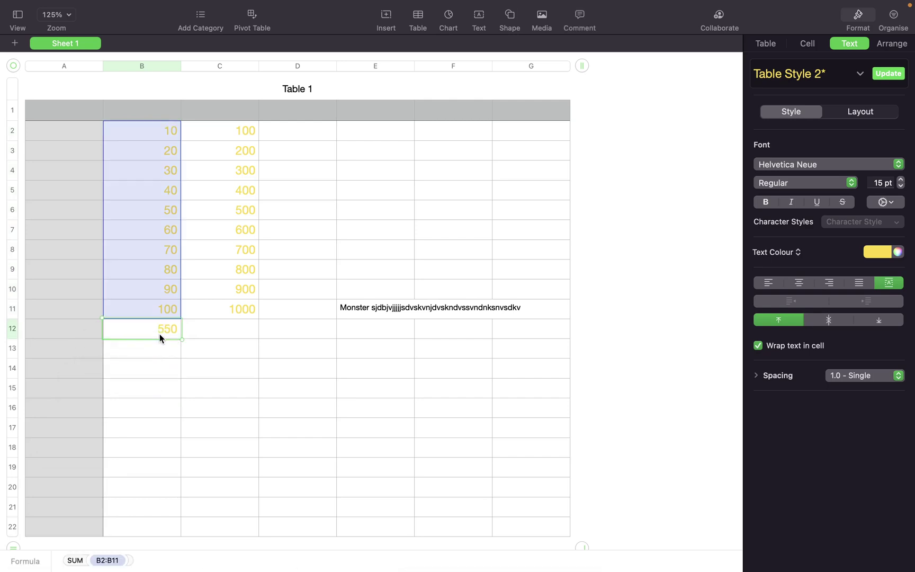
{"action": "left_click", "coordinate": [178, 475]}
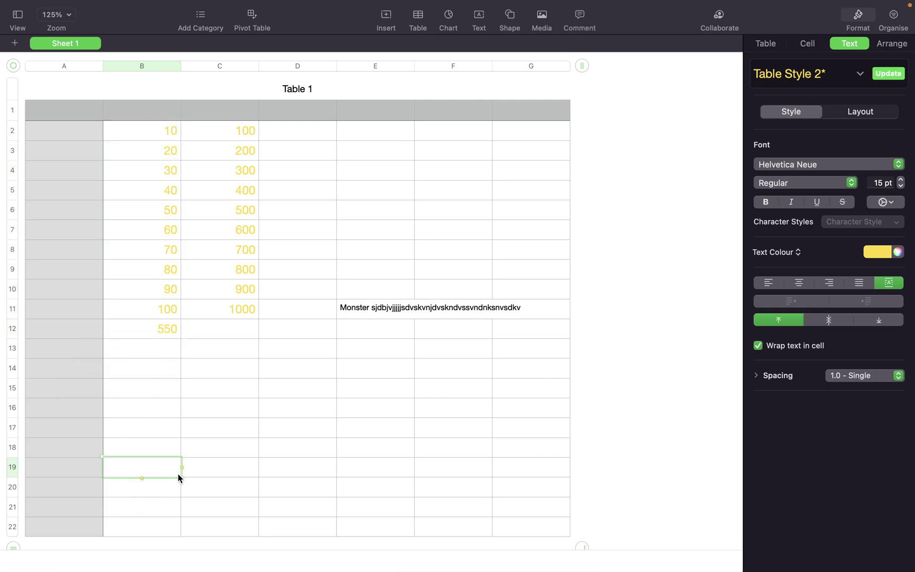
{"action": "left_click", "coordinate": [163, 331]}
{"action": "left_click", "coordinate": [196, 395]}
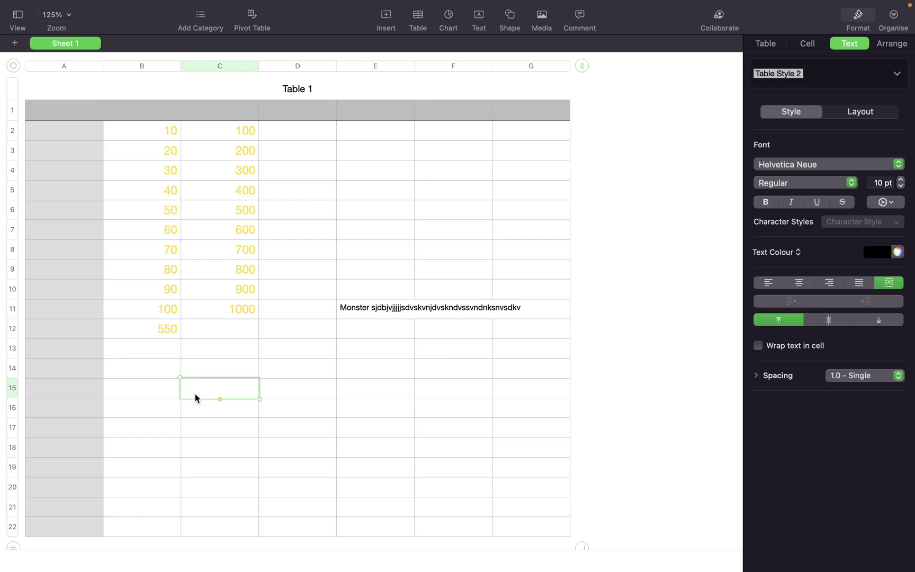
{"action": "left_click", "coordinate": [162, 331]}
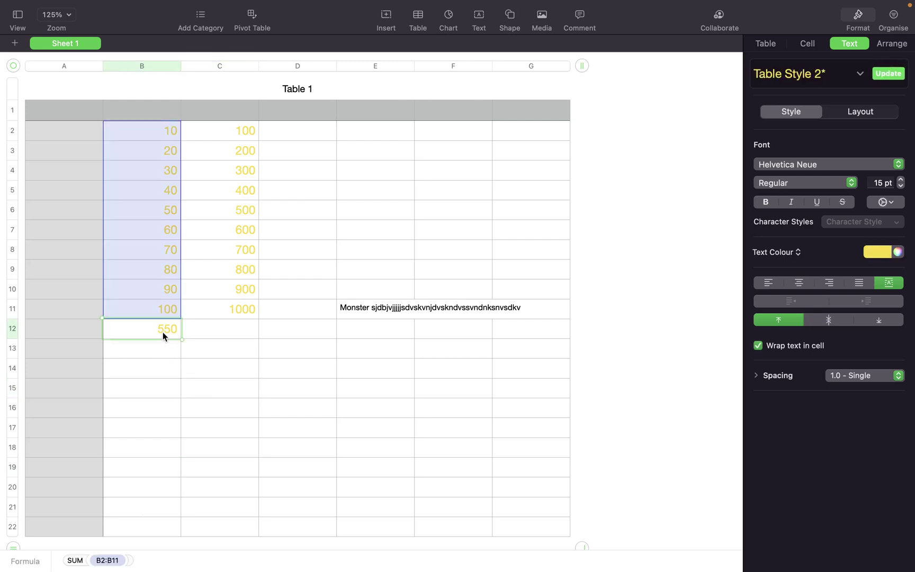
Sort the table descending by column B, then select the ten values to check their sum.
{"action": "left_click", "coordinate": [257, 357]}
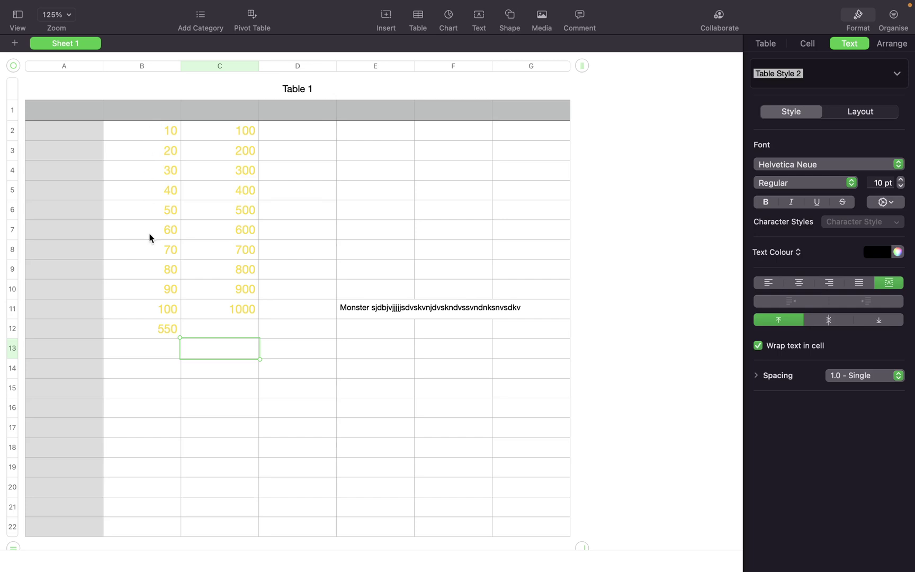
{"action": "left_click", "coordinate": [174, 67]}
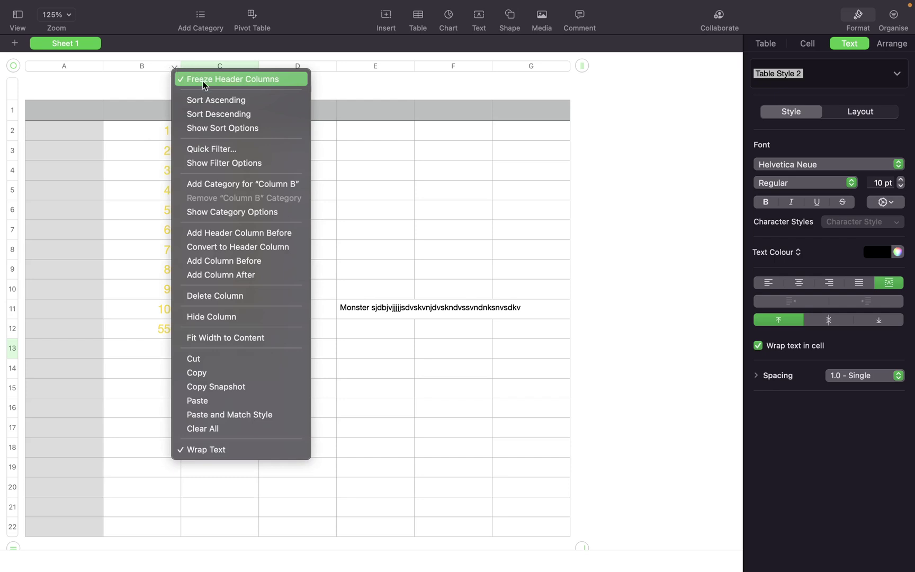
{"action": "left_click", "coordinate": [216, 117]}
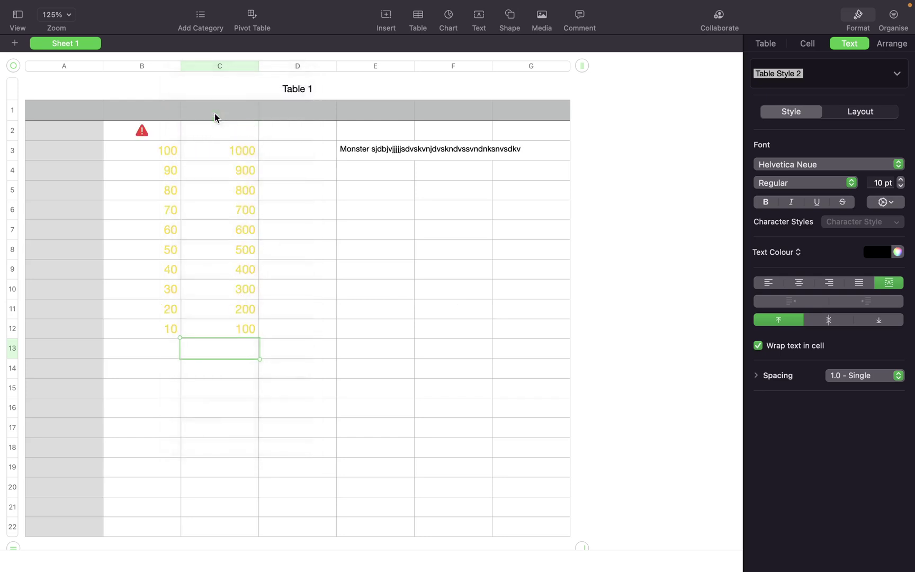
{"action": "left_click", "coordinate": [166, 152]}
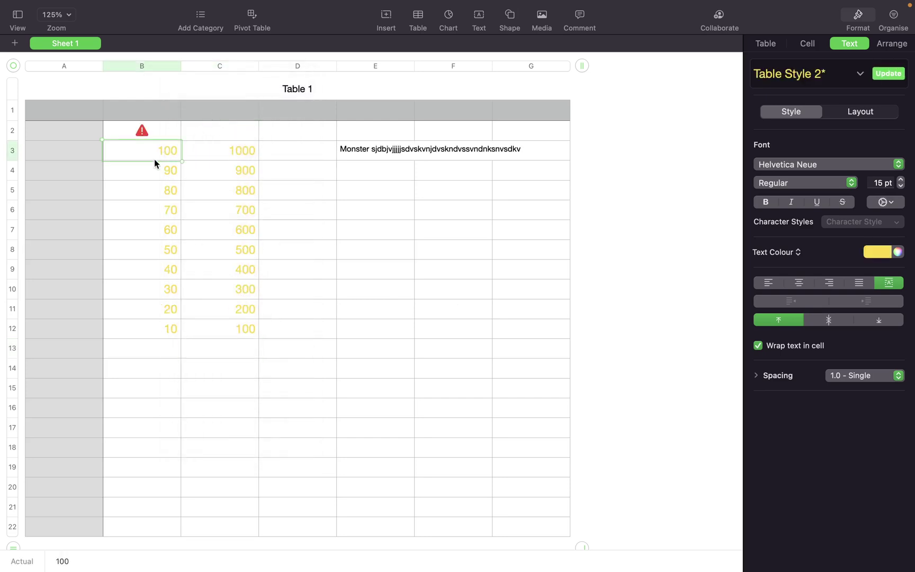
{"action": "left_click_drag", "start_coordinate": [180, 161], "coordinate": [180, 341]}
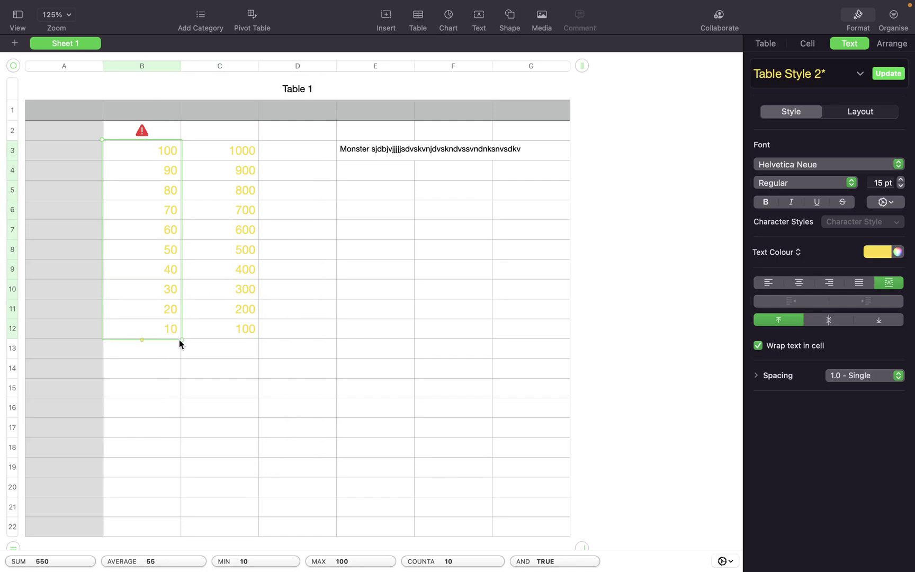
{"action": "left_click", "coordinate": [561, 93]}
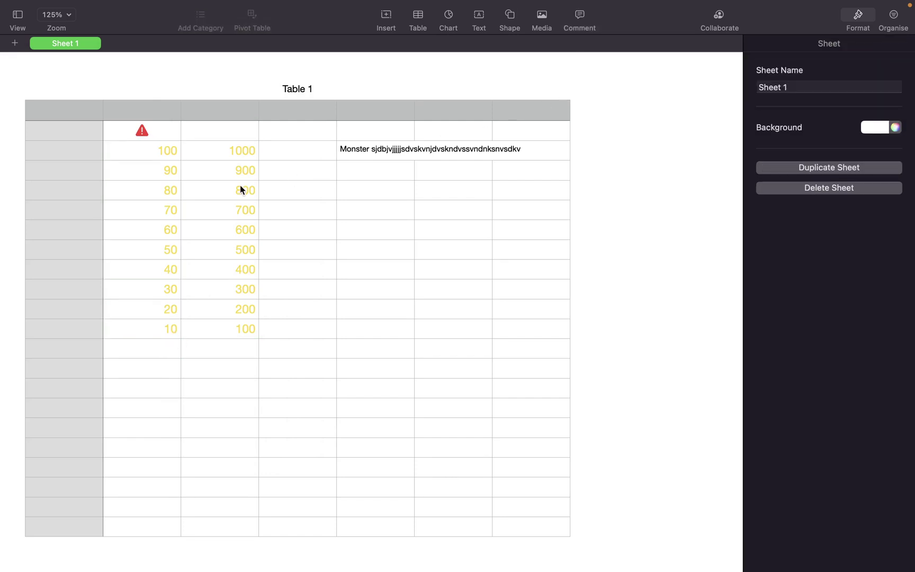
Enter =RANDBETWEEN(10,999) in D3 and fill it down through D12.
{"action": "left_click", "coordinate": [305, 150]}
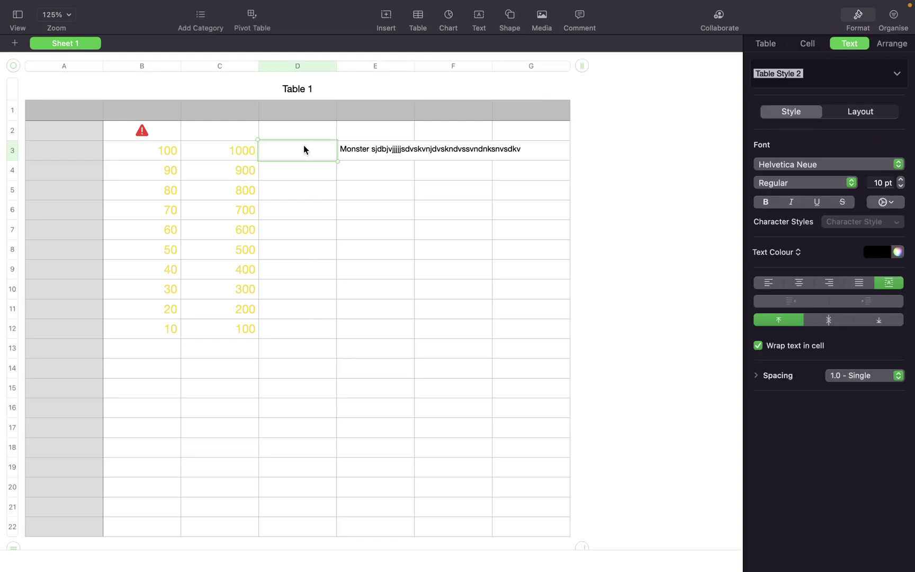
{"action": "type", "text": "="}
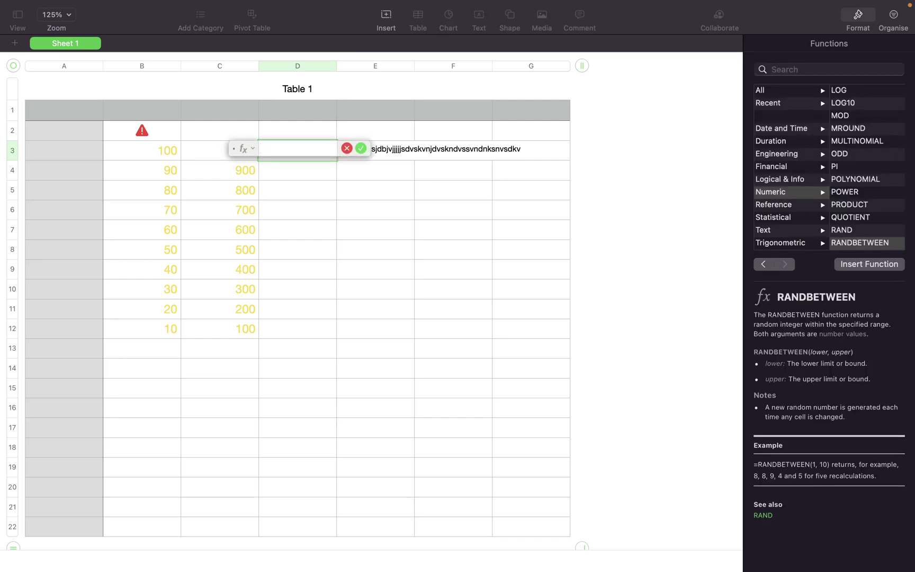
{"action": "type", "text": "ran"}
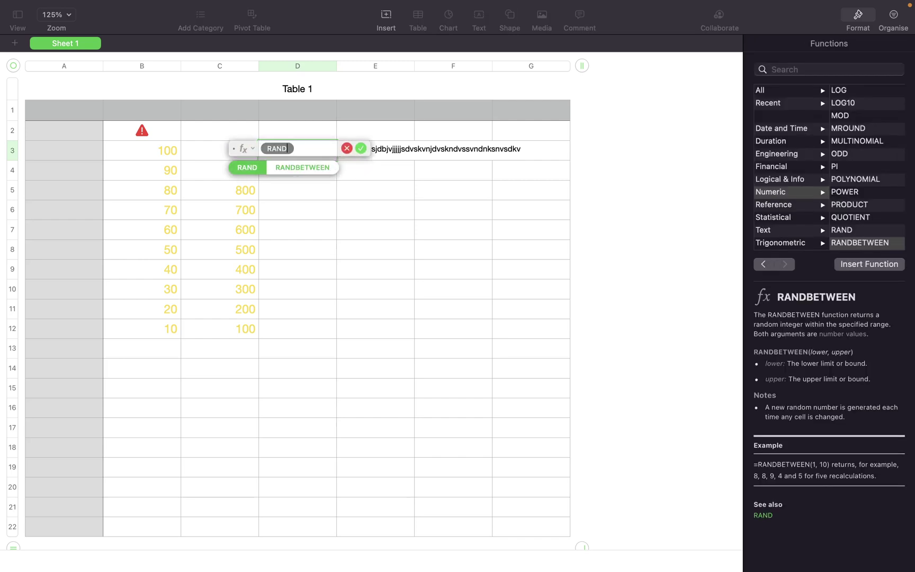
{"action": "left_click", "coordinate": [306, 170]}
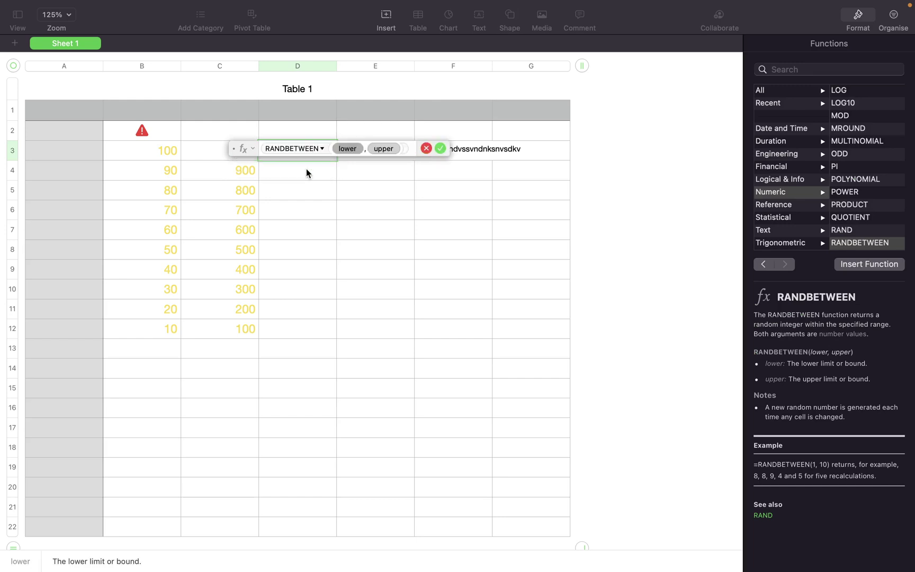
{"action": "left_click", "coordinate": [364, 148]}
{"action": "left_click", "coordinate": [362, 149]}
{"action": "key", "text": "BackSpace"}
{"action": "type", "text": "10"}
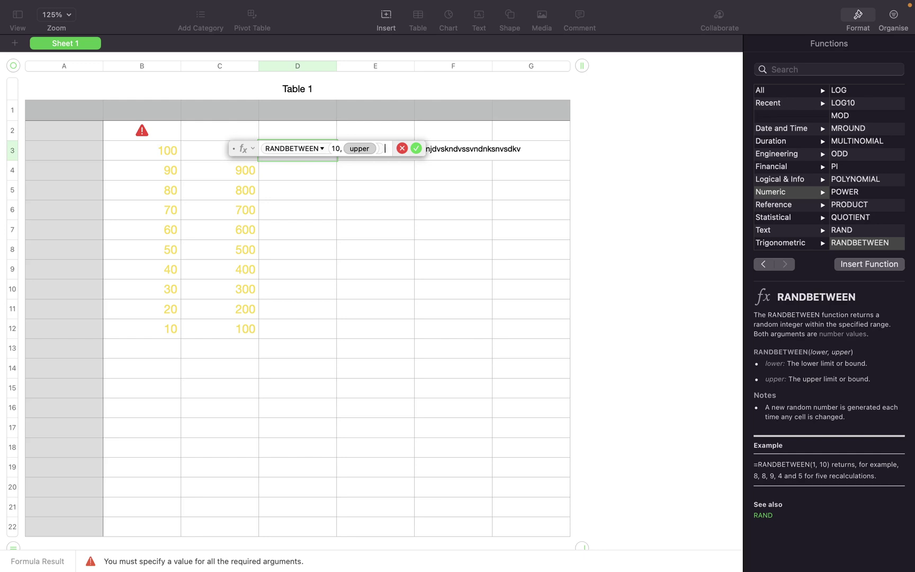
{"action": "key", "text": "Tab"}
{"action": "key", "text": "BackSpace"}
{"action": "type", "text": "999"}
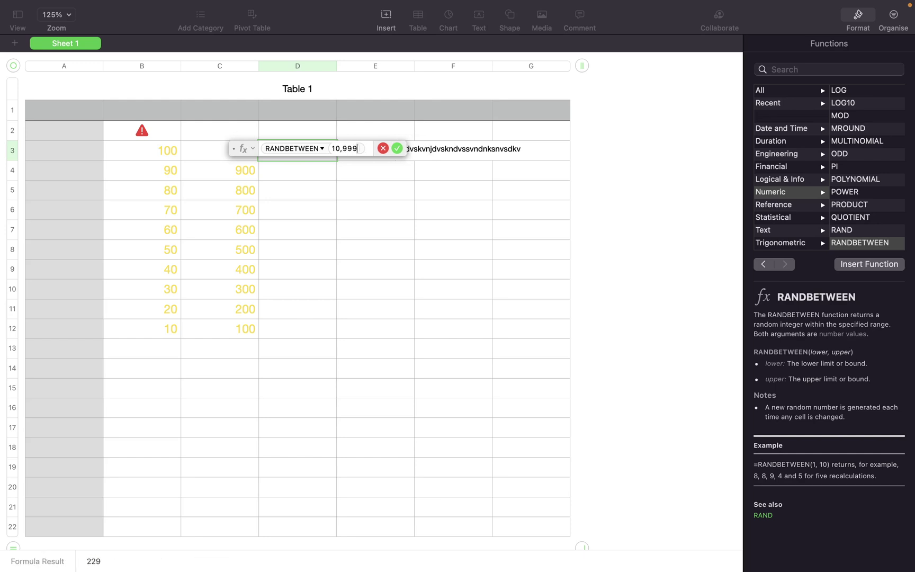
{"action": "key", "text": "Return"}
{"action": "left_click", "coordinate": [307, 150]}
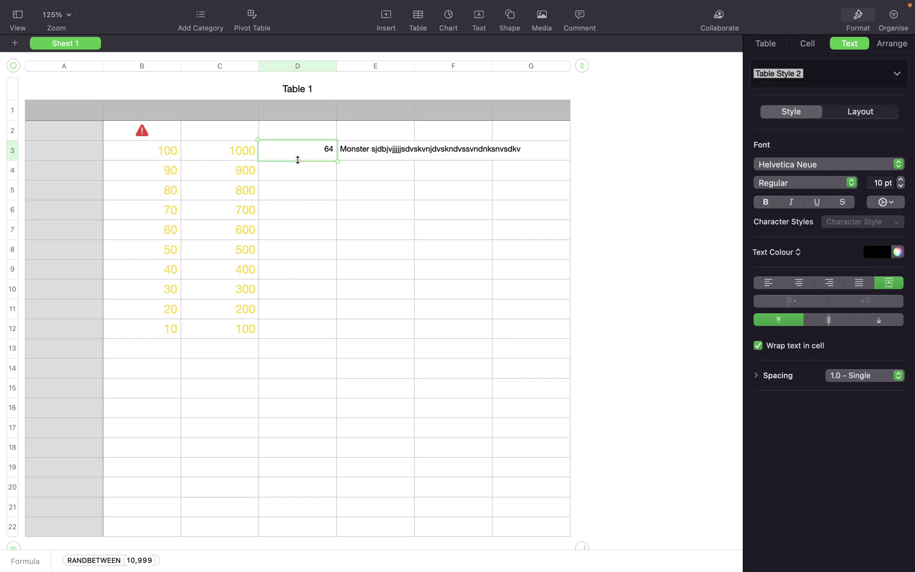
{"action": "left_click_drag", "start_coordinate": [299, 162], "coordinate": [292, 335]}
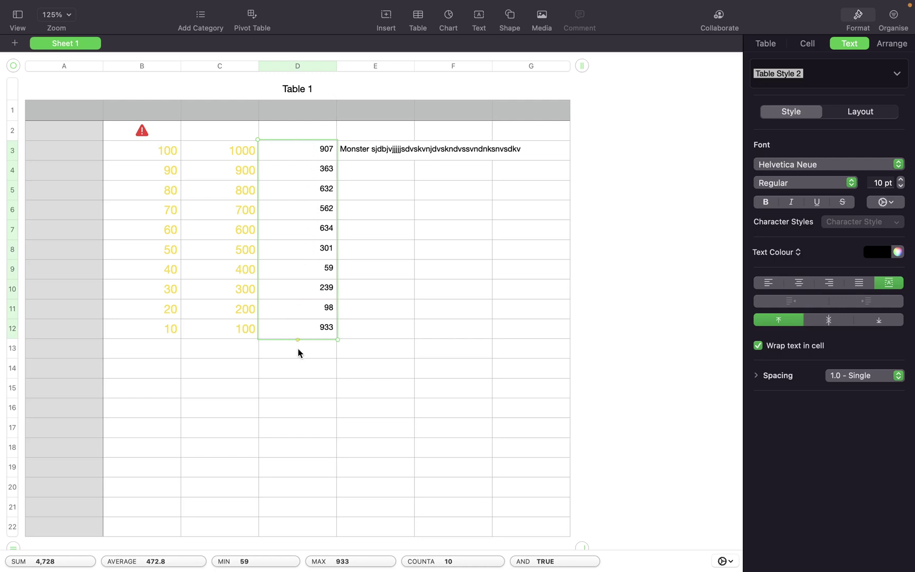
Enter 'Apple' in F9, then type 'A' in F13 so Numbers suggests Apple.
{"action": "left_click", "coordinate": [430, 275]}
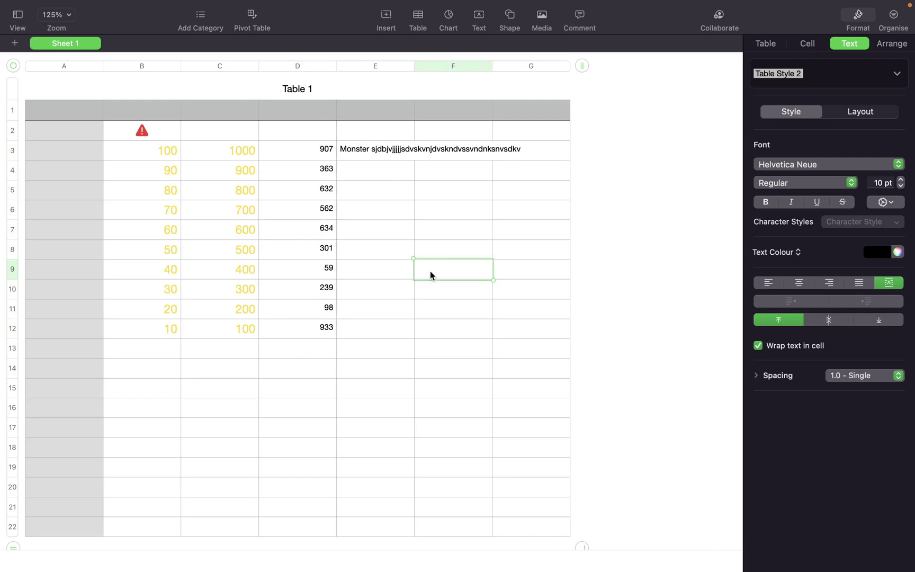
{"action": "type", "text": "Apple"}
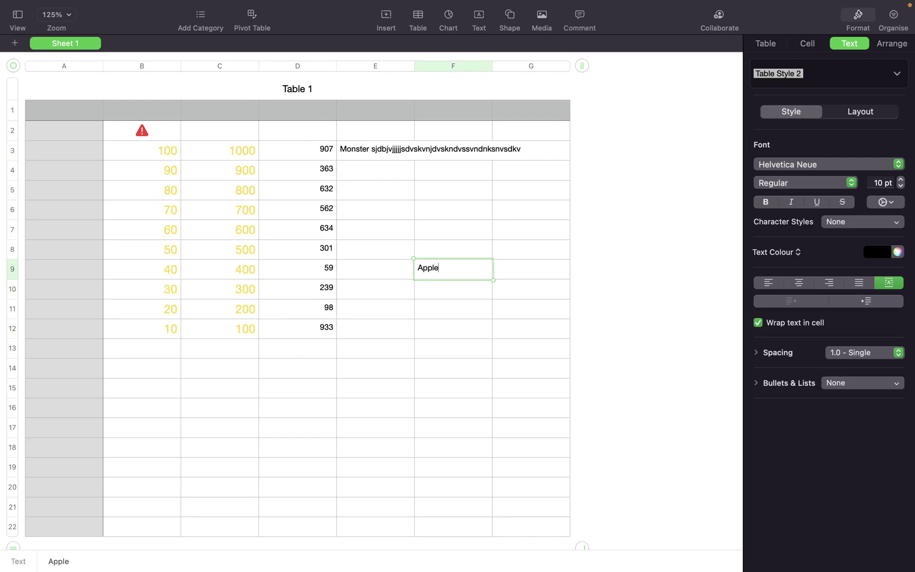
{"action": "left_click", "coordinate": [439, 354]}
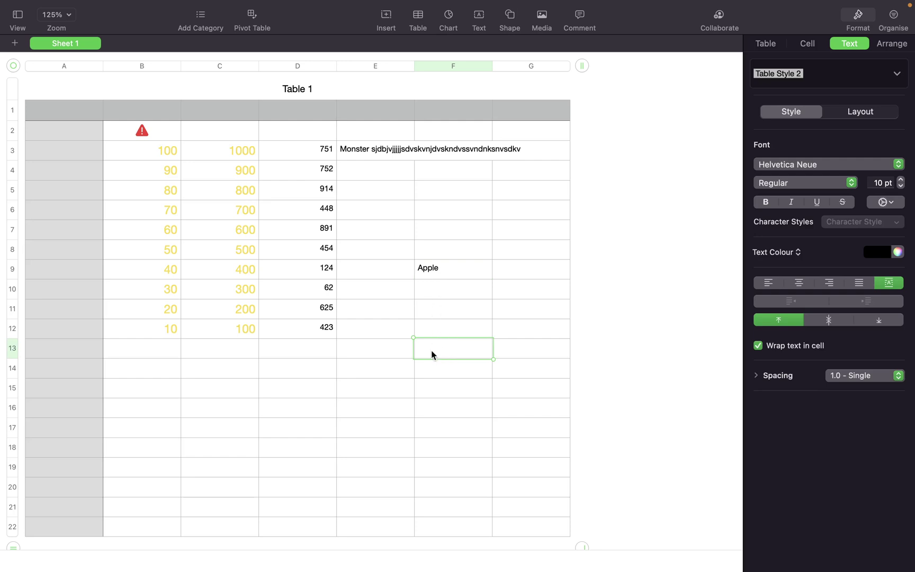
{"action": "type", "text": "A"}
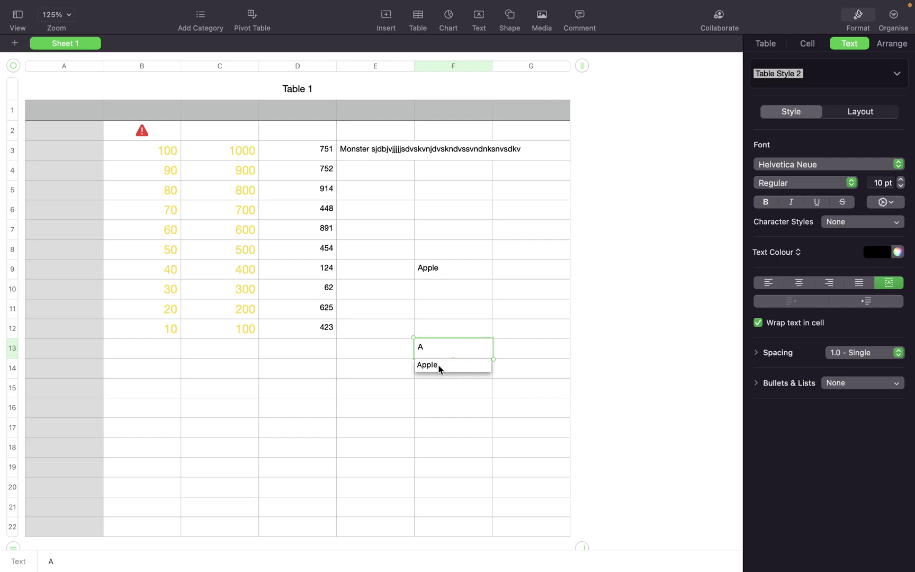